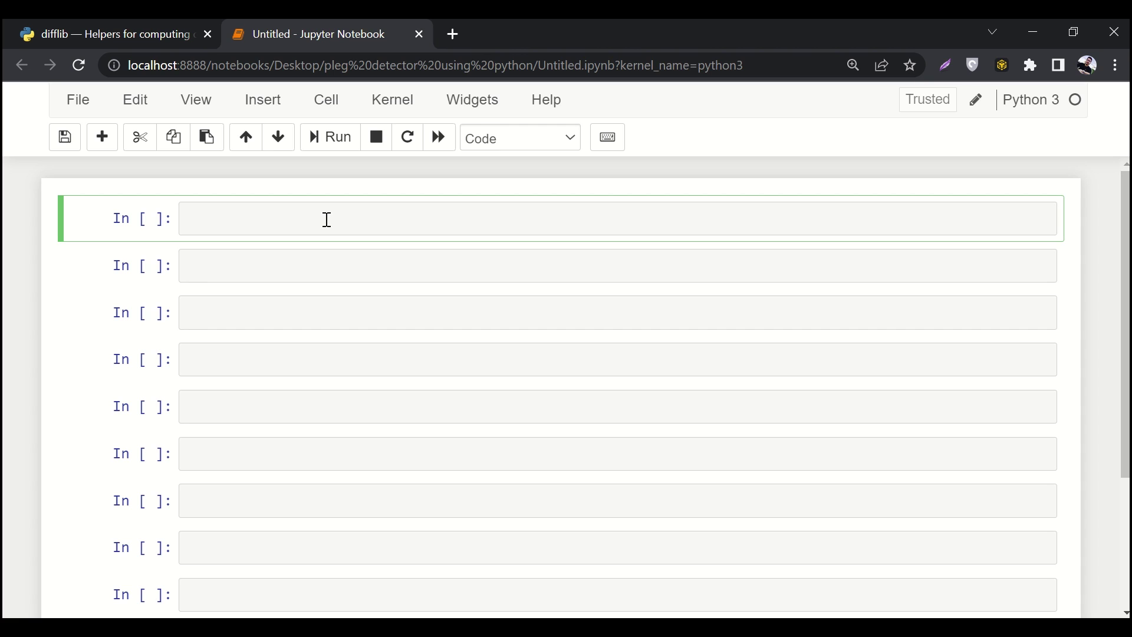
type("f")
type("rom ")
type("diffli")
type("b")
type(" import ")
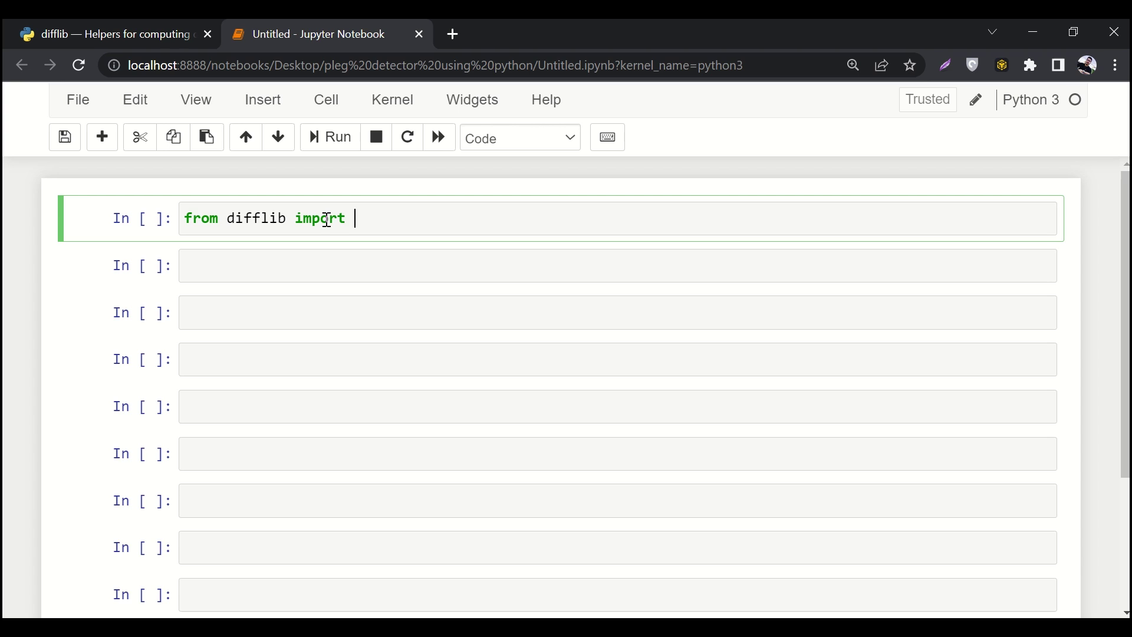
type("SequenceMatcher")
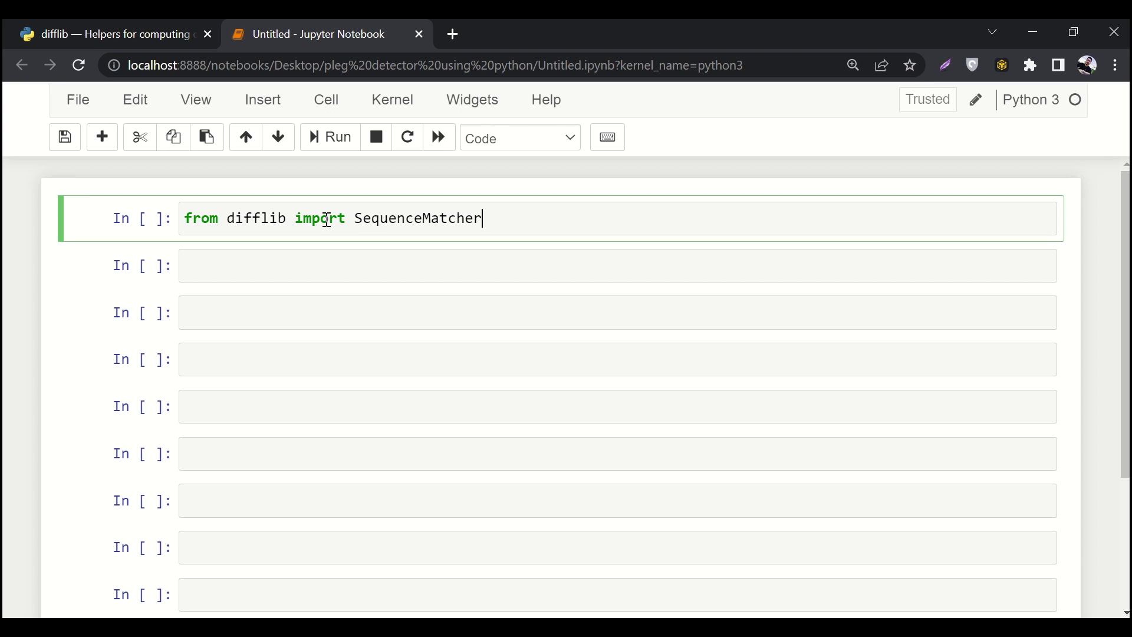
- Run the SequenceMatcher import cell as In [1] and select the word 'difflib'
key("ctrl+Return")
double_click(250, 213)
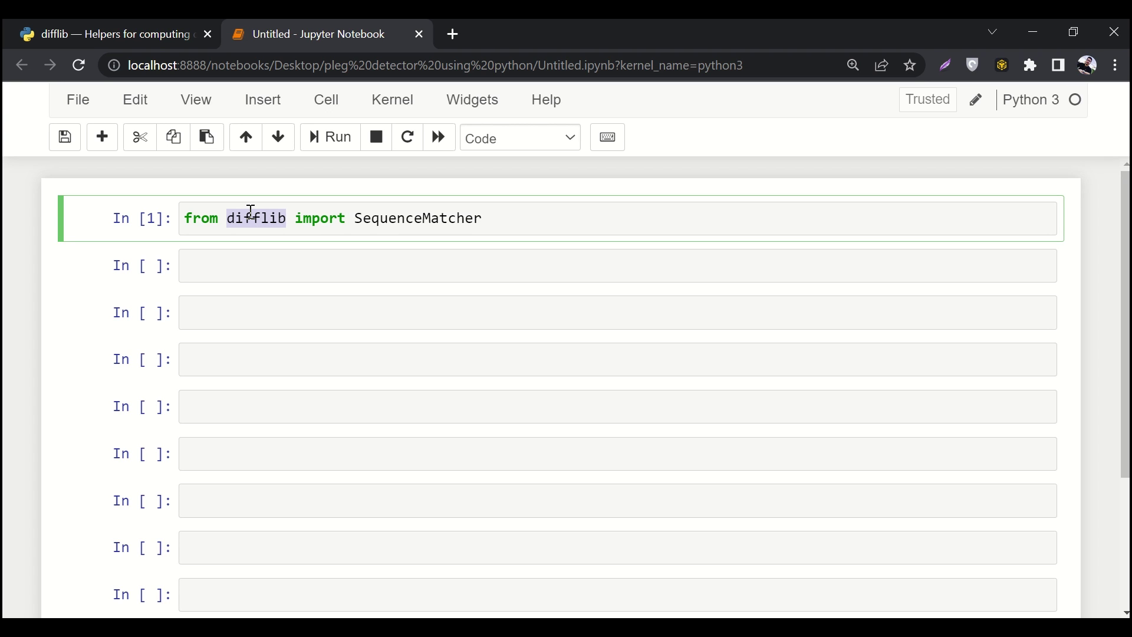
left_click(129, 26)
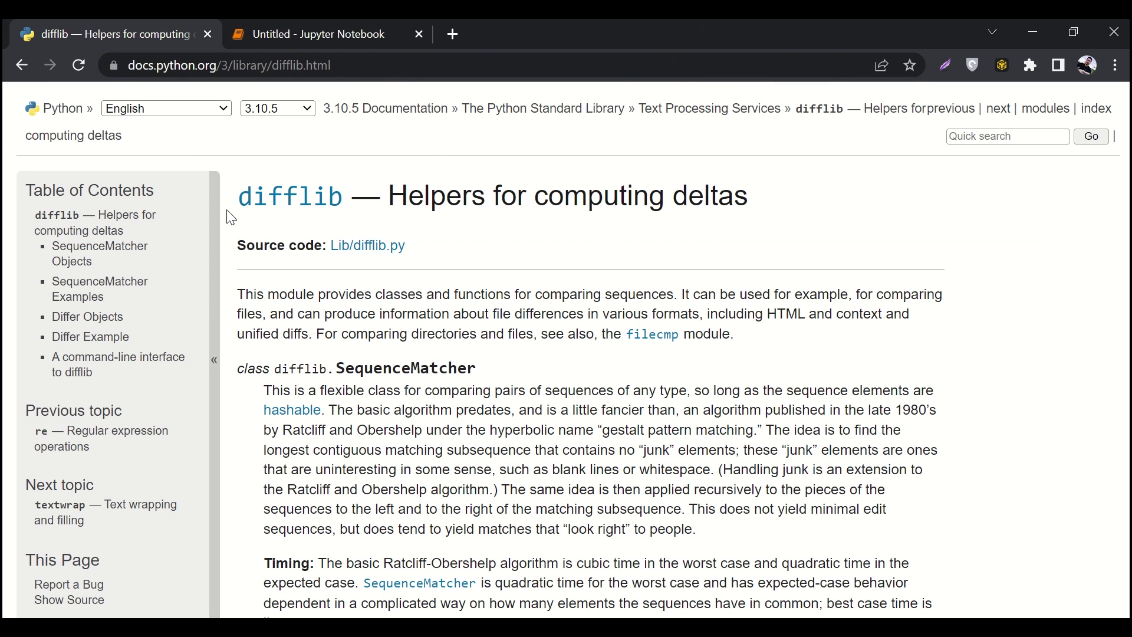
triple_click(345, 368)
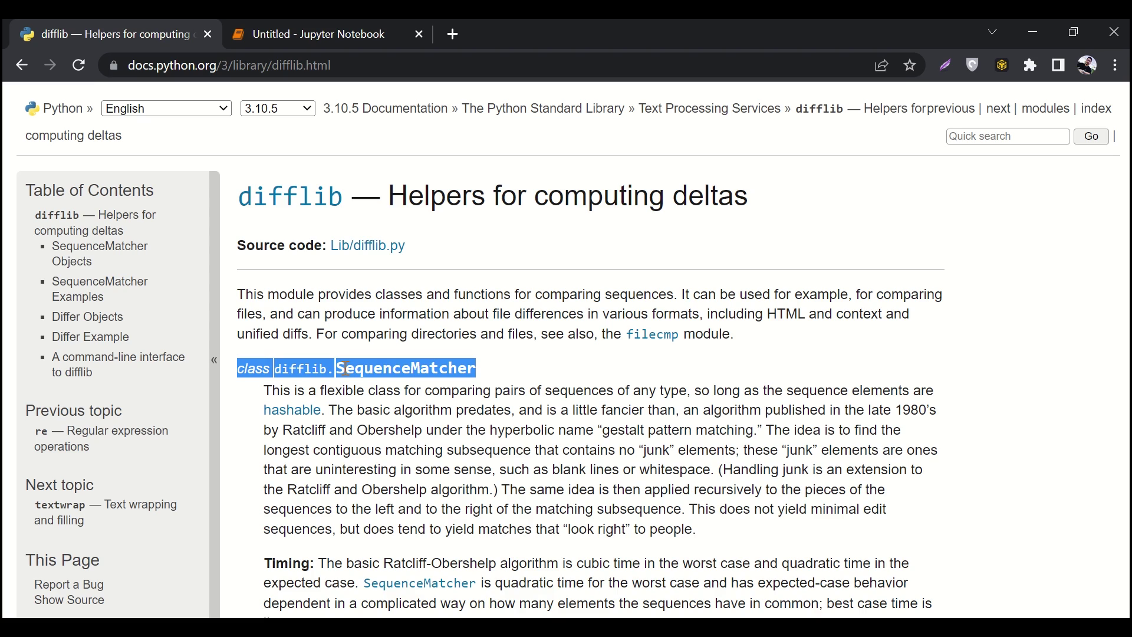
left_click(345, 368)
scroll(345, 369, "down", 1)
scroll(346, 368, "down", 4)
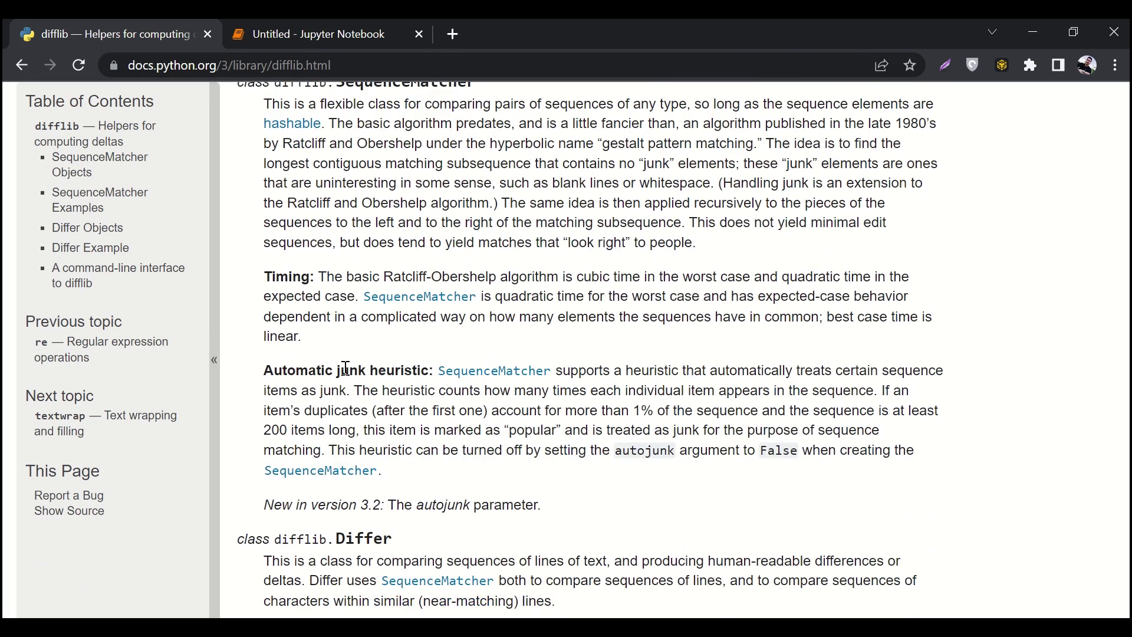
scroll(345, 368, "up", 3)
scroll(345, 368, "down", 3)
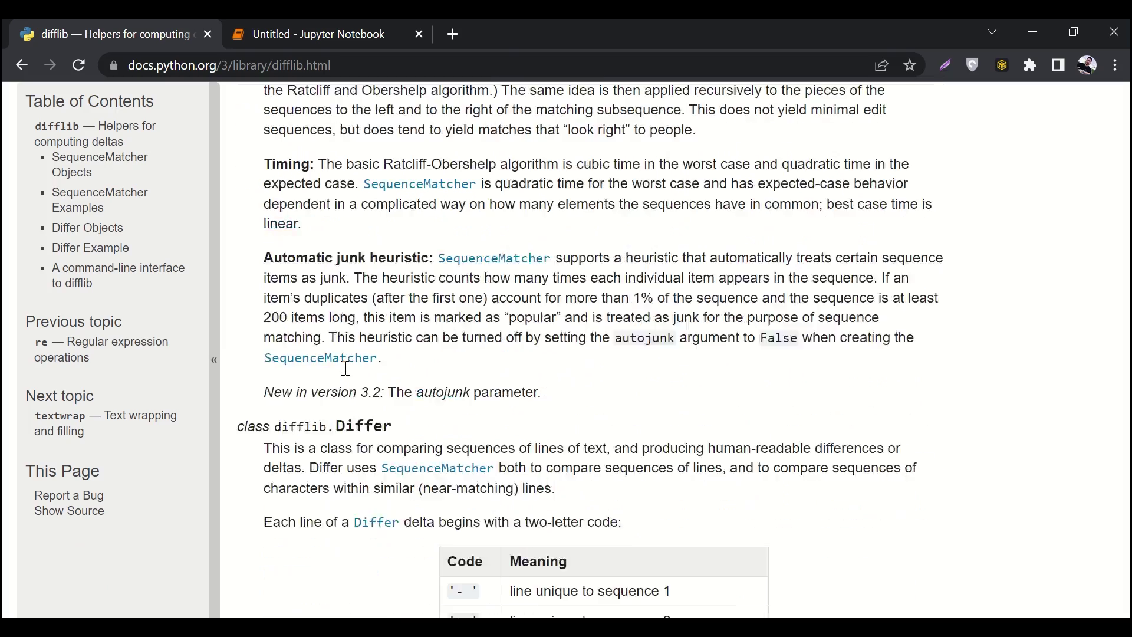
scroll(345, 369, "down", 1)
scroll(345, 368, "down", 2)
scroll(347, 376, "down", 3)
scroll(348, 376, "up", 2)
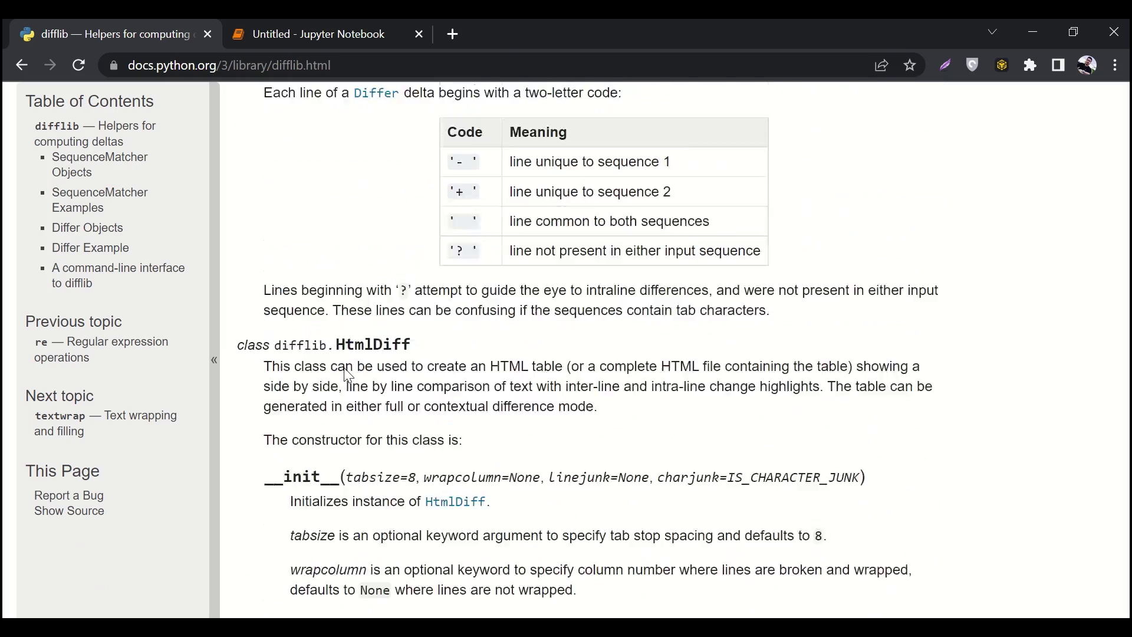
scroll(346, 375, "up", 4)
key("ctrl+Tab")
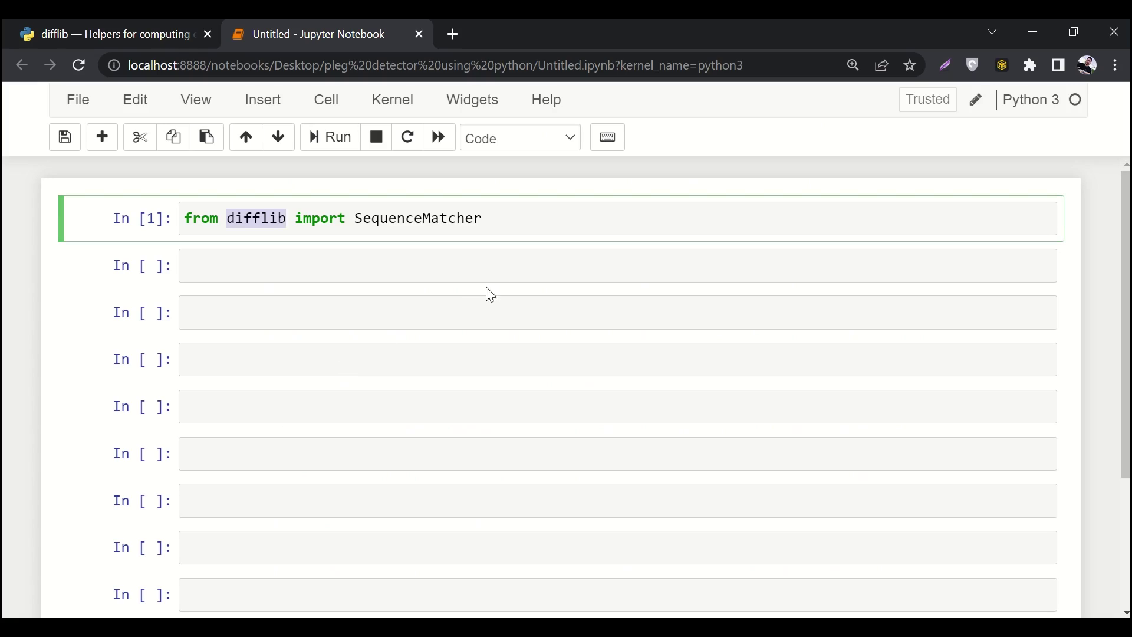
left_click(502, 278)
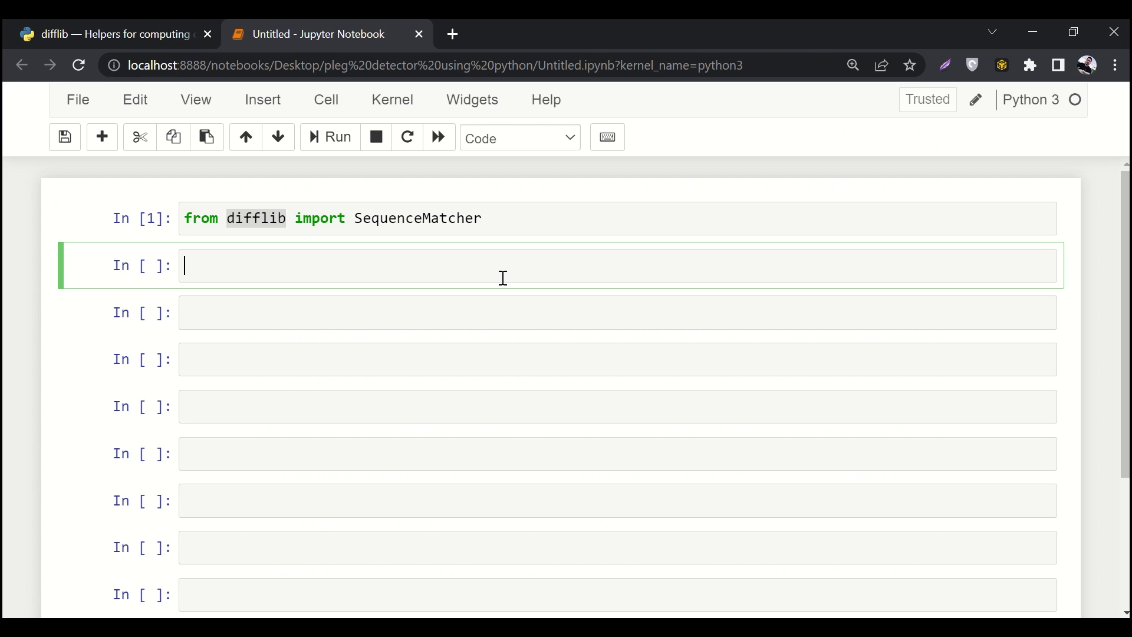
key("alt+Tab")
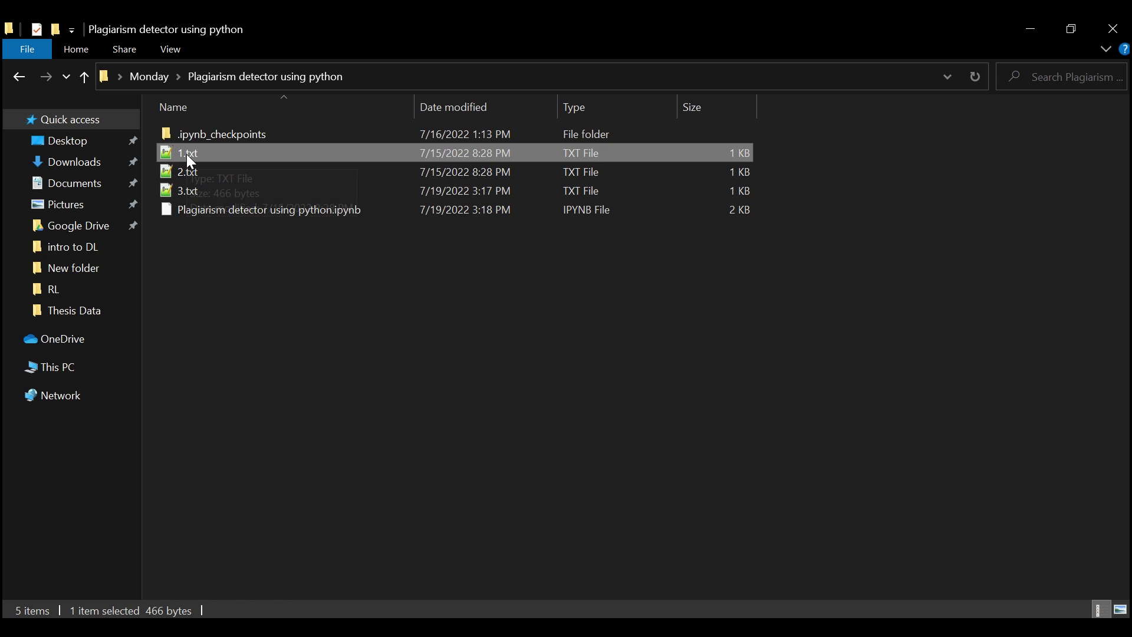
mouse_move(187, 172)
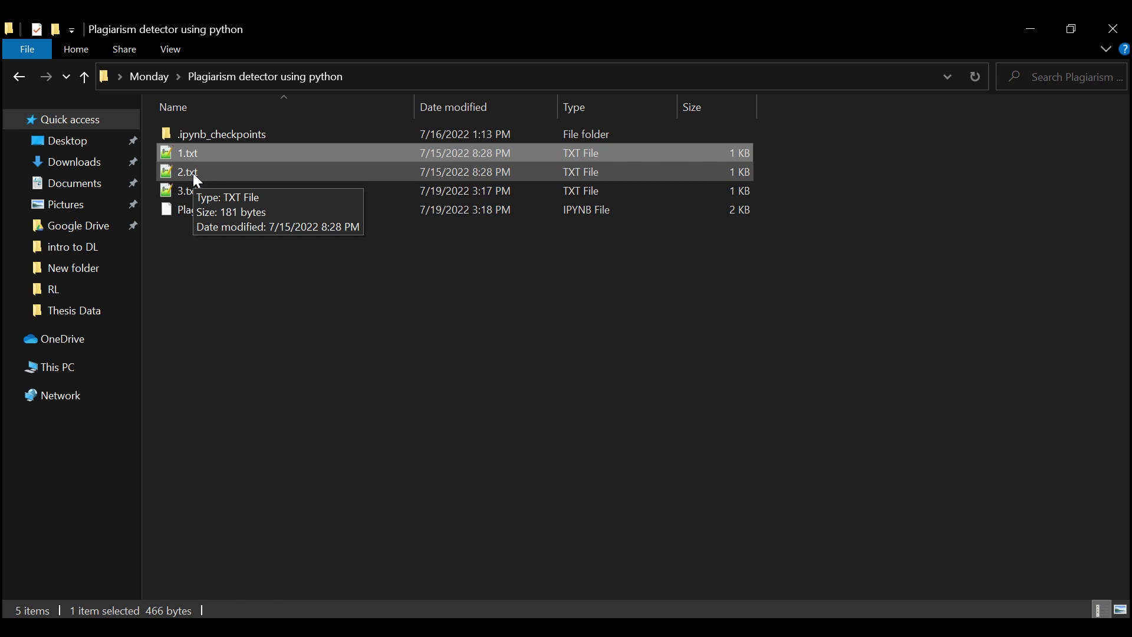
- Bring Notepad++ forward and view the contents of 3.txt
key("alt+Tab")
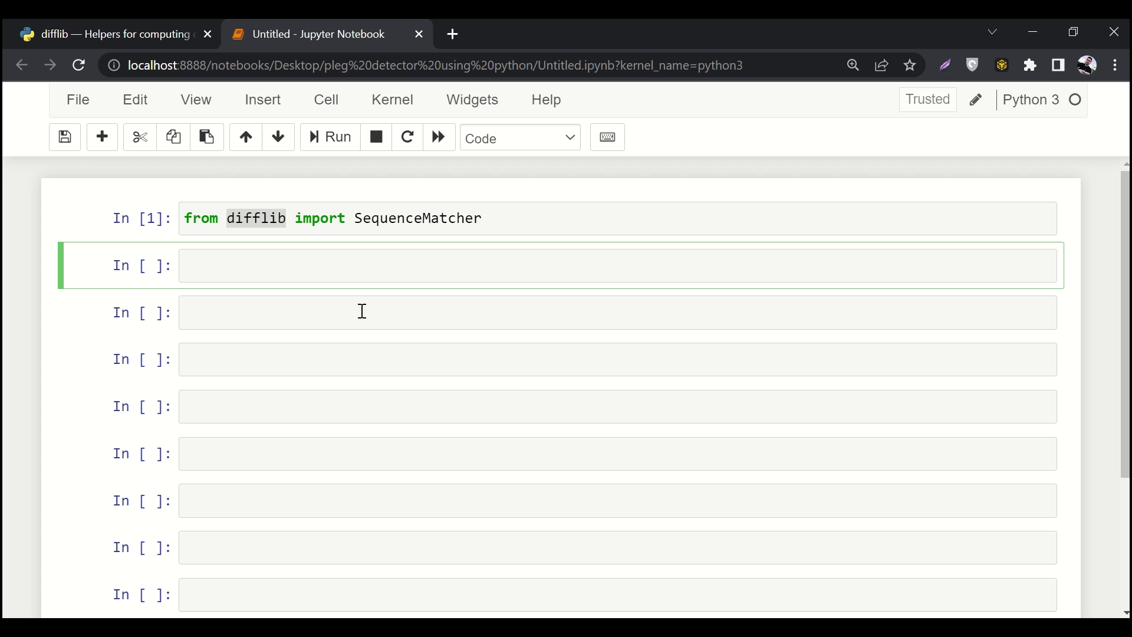
type("with")
key("alt+Tab")
key("alt+Tab")
key("Tab")
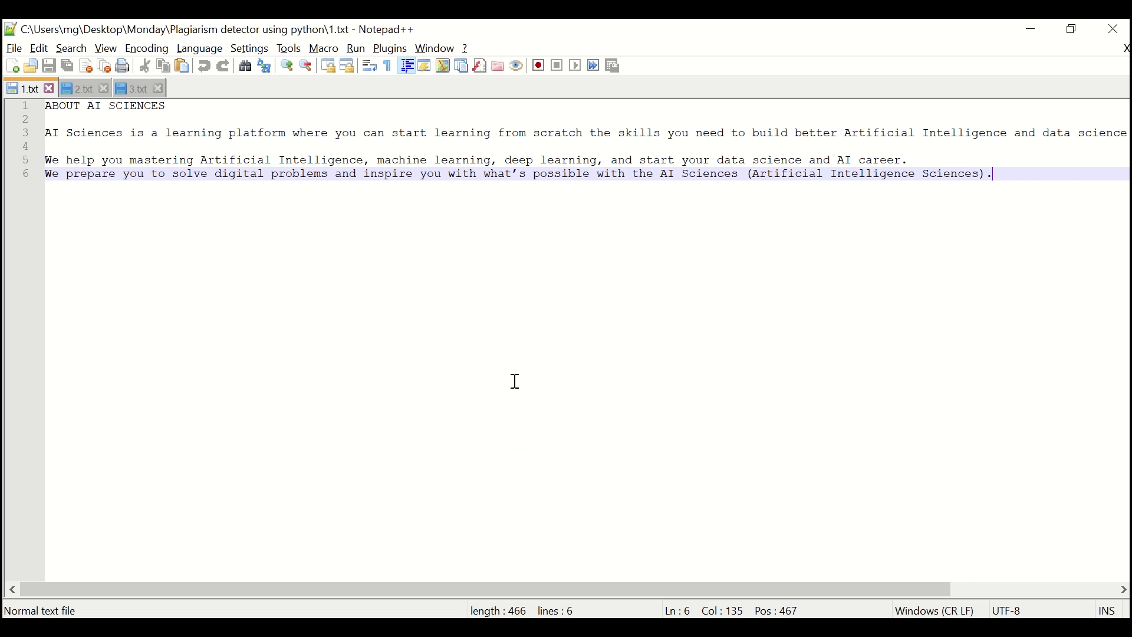
left_click(132, 88)
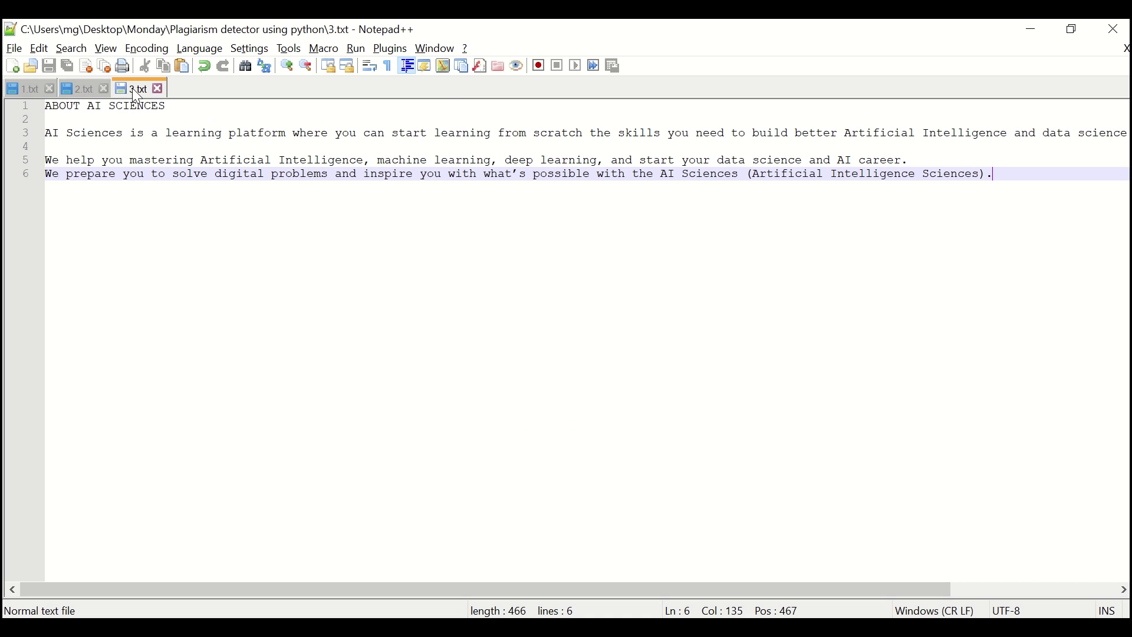
left_click(98, 175)
- View the single line of 2.txt, then return to the notebook
left_click(79, 90)
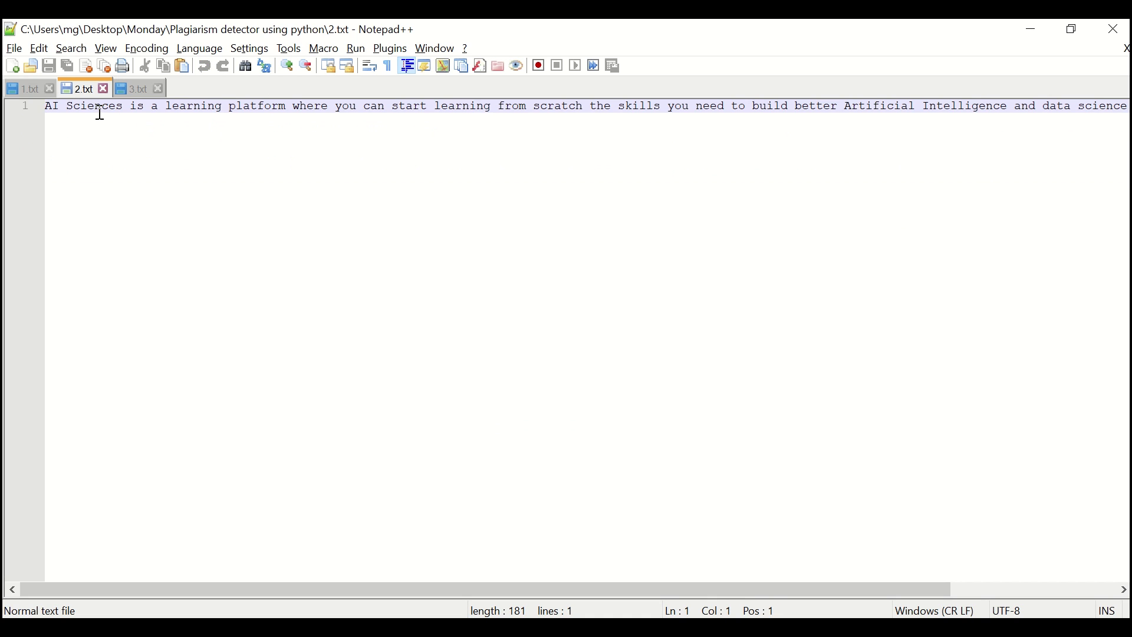
key("End")
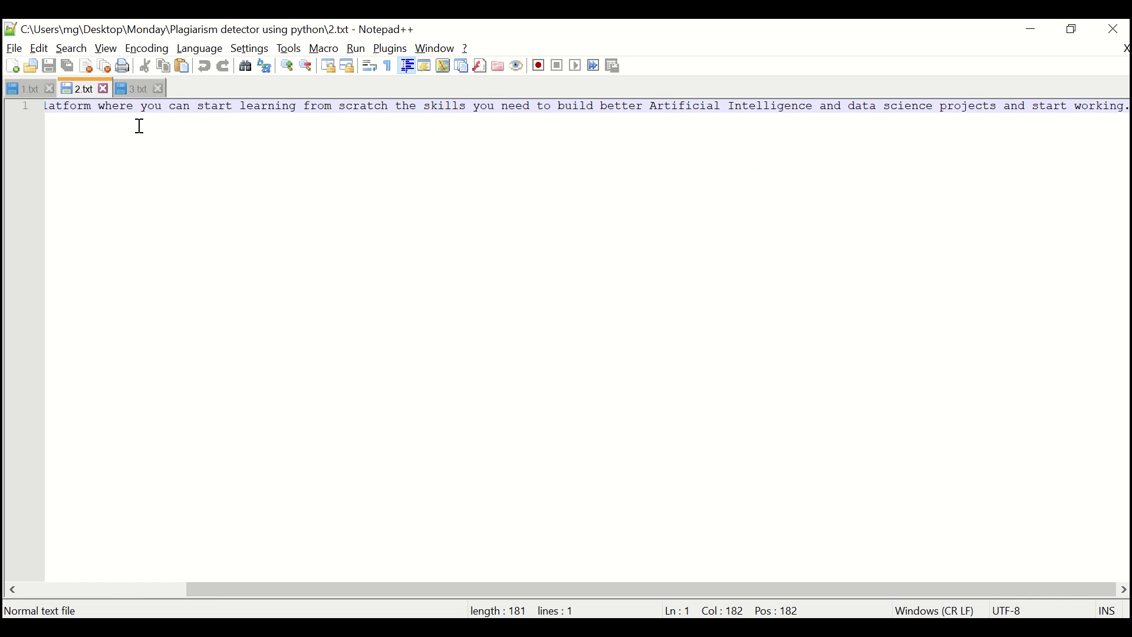
key("alt+Tab")
key("alt+Tab")
key("Tab")
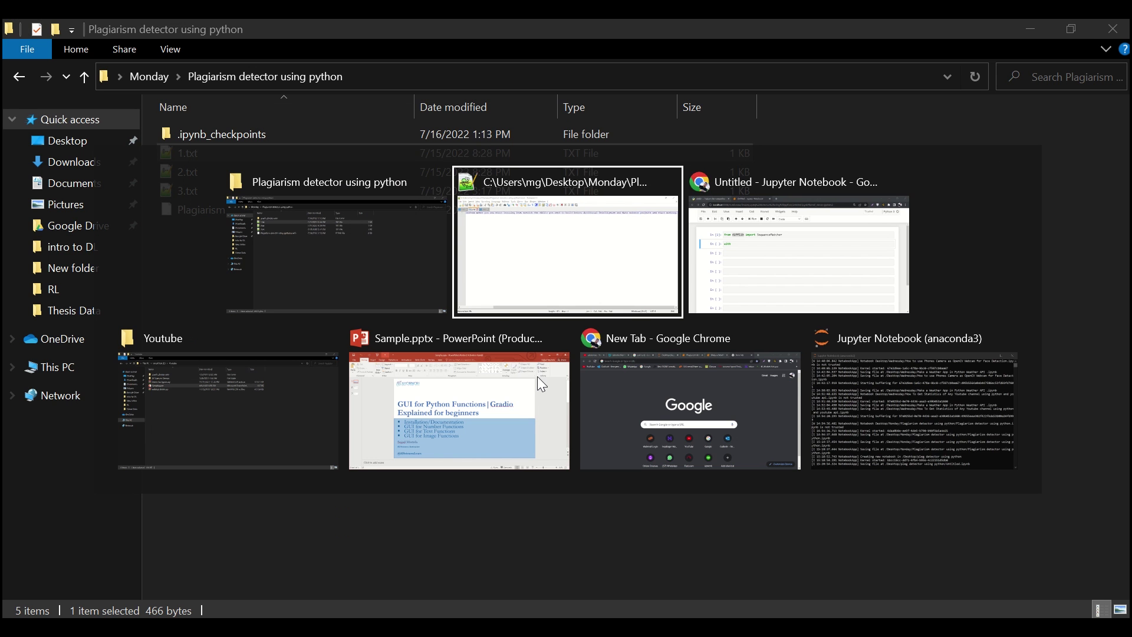
type("op")
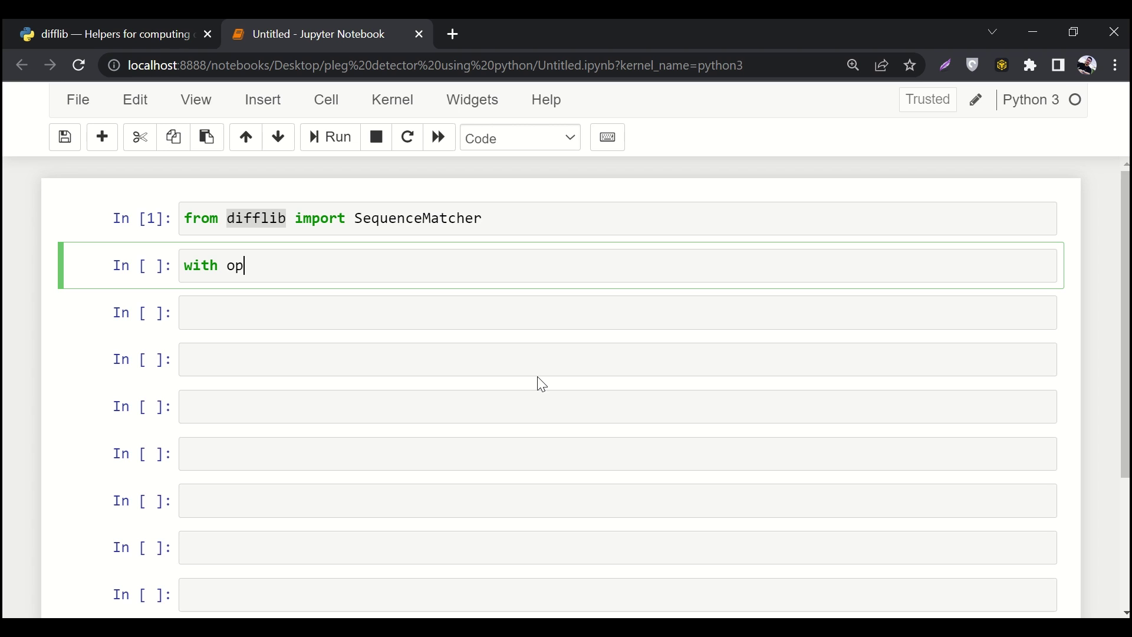
type("en (")
type("\"")
type("1.txt")
type(") as")
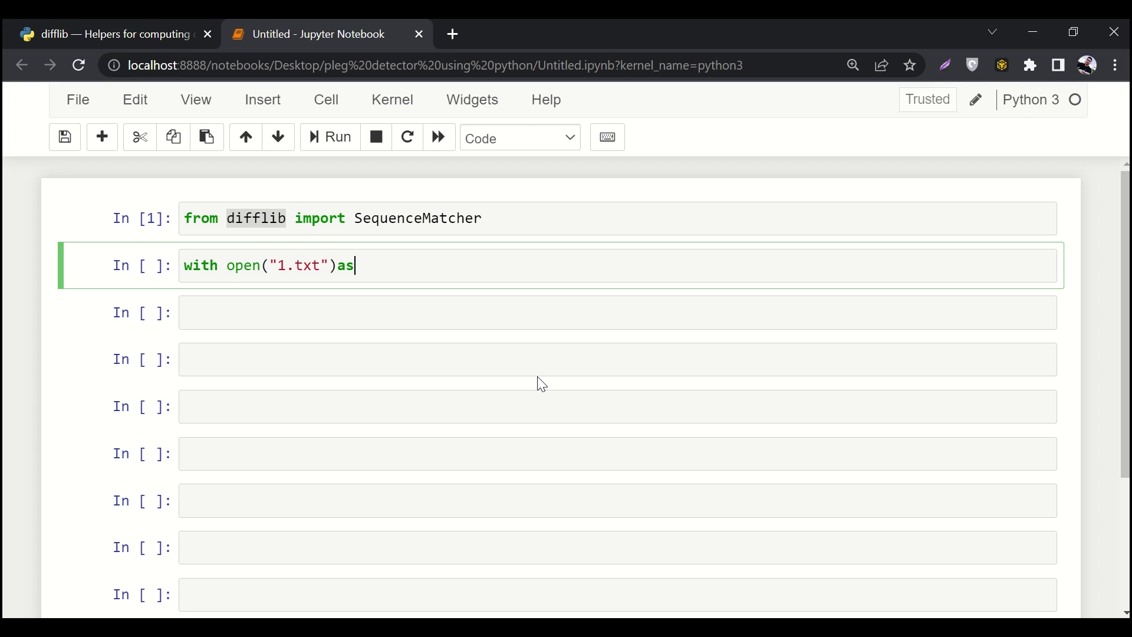
- Write the with statement opening 1.txt and 2.txt as file1 and file2
key("BackSpace")
key("BackSpace")
type("as ")
type("file1")
type(", op")
type("en(")
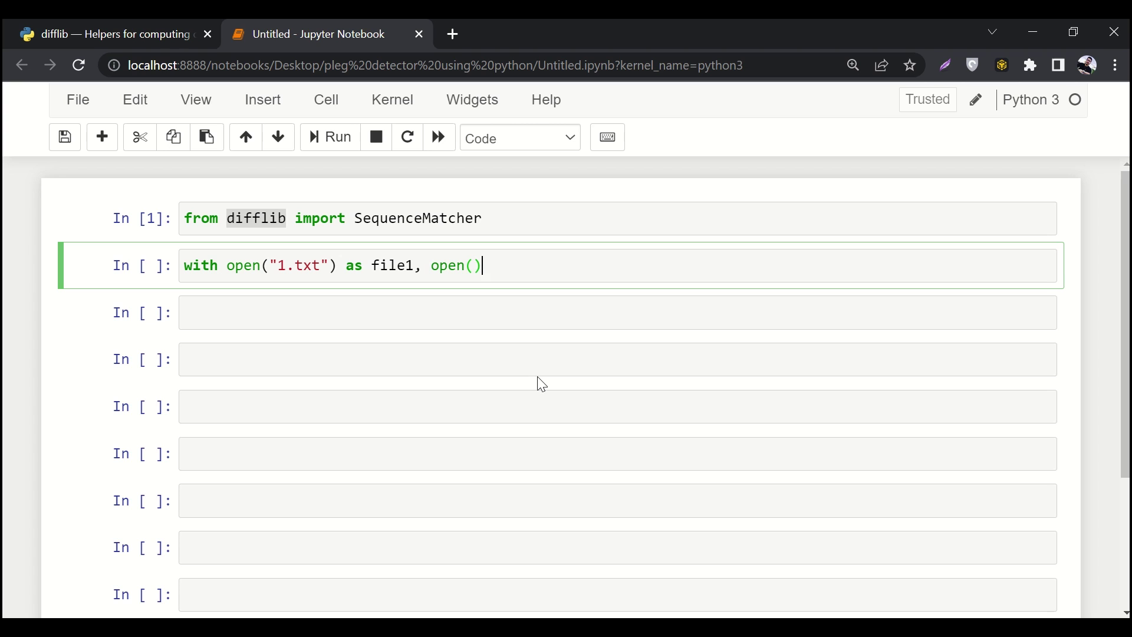
type("\"")
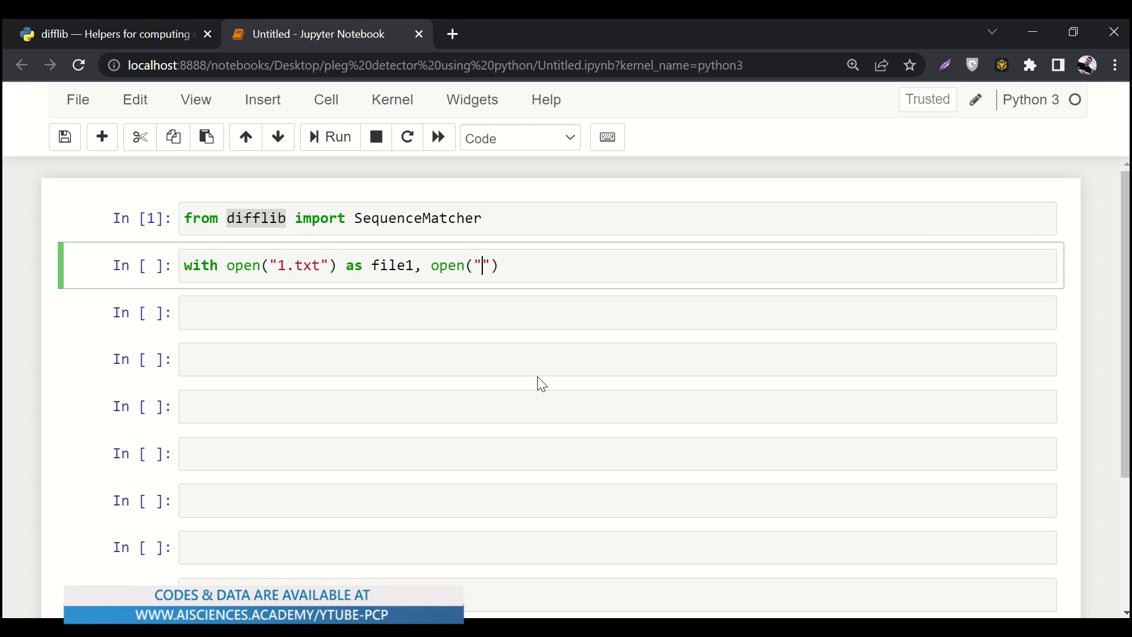
type("2.txt")
type("\")as")
key("BackSpace")
key("BackSpace")
type("as file")
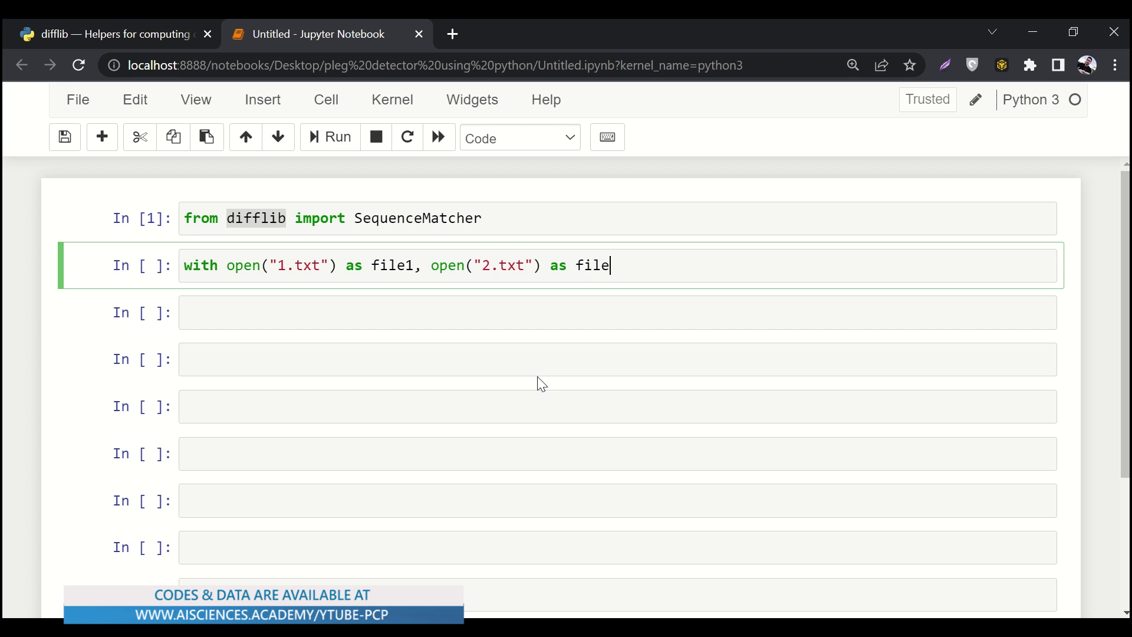
key("BackSpace")
type("e2:")
key("Return")
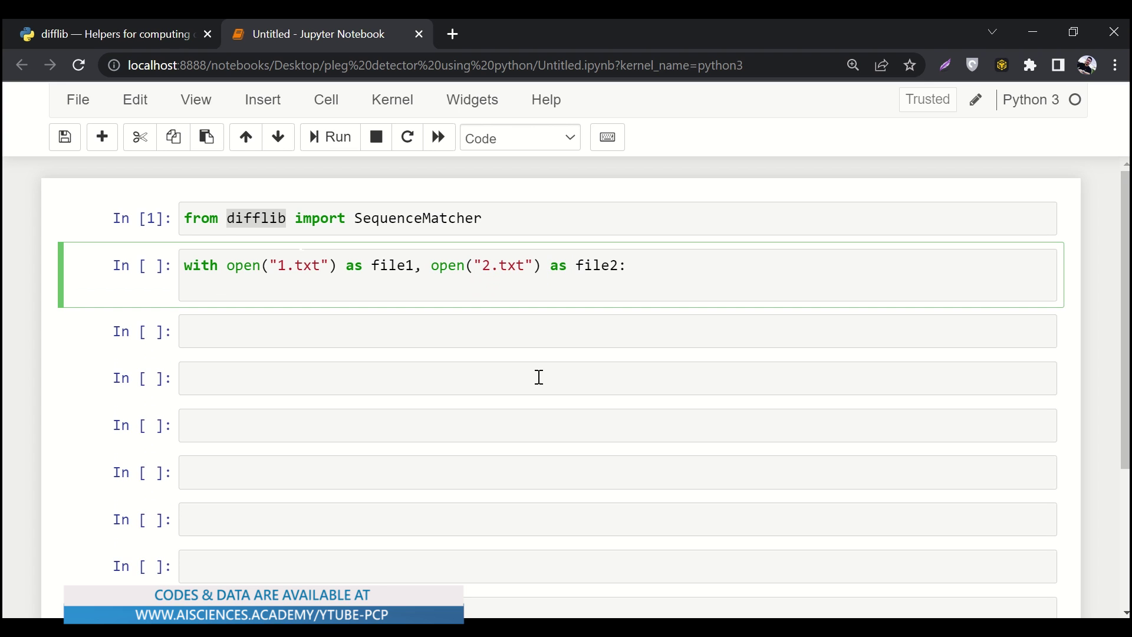
type("file")
type("1")
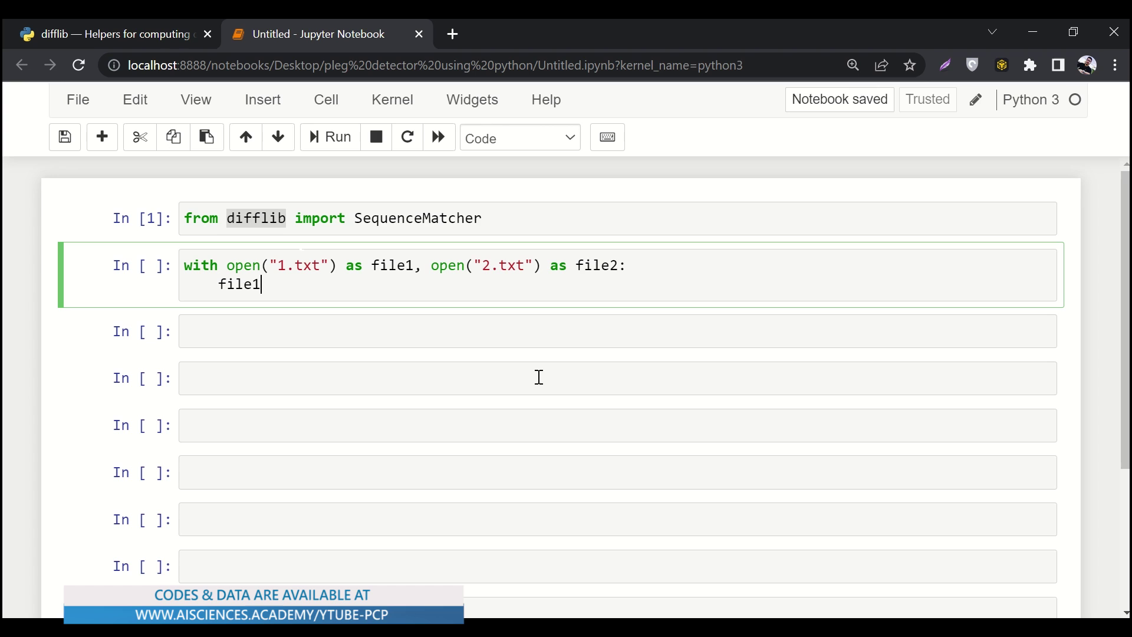
type("_data")
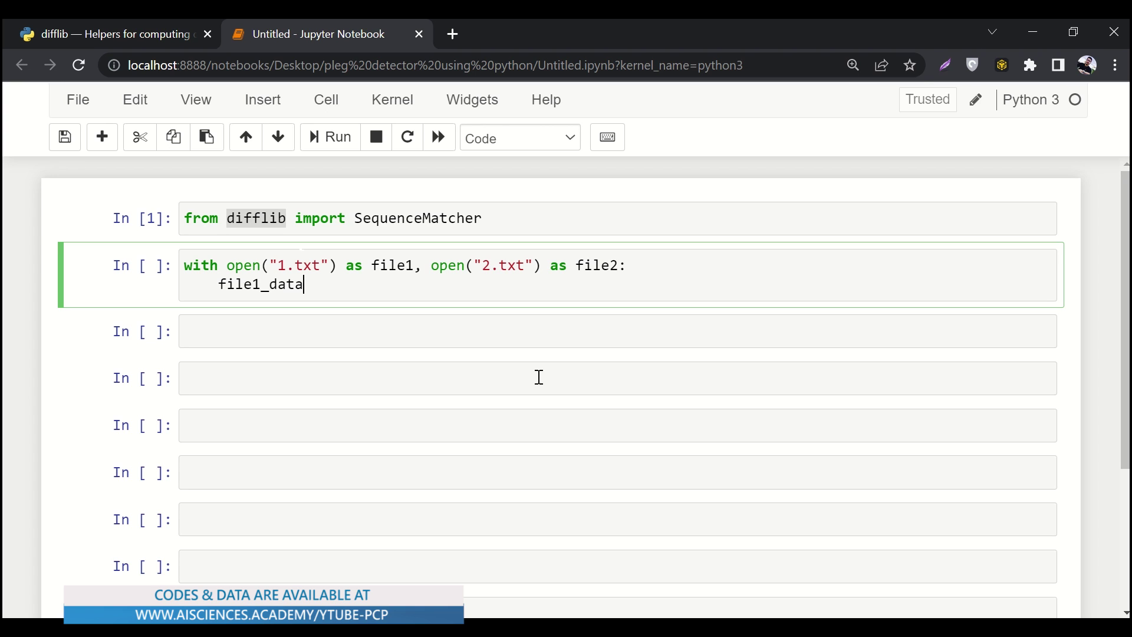
type(" = f")
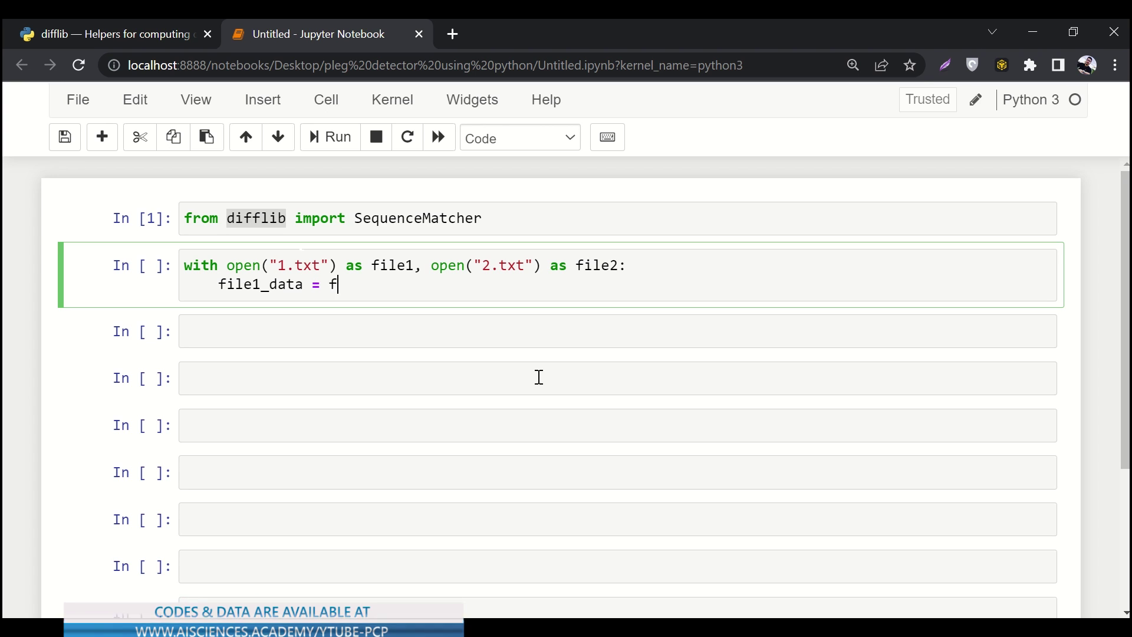
type("ile1.")
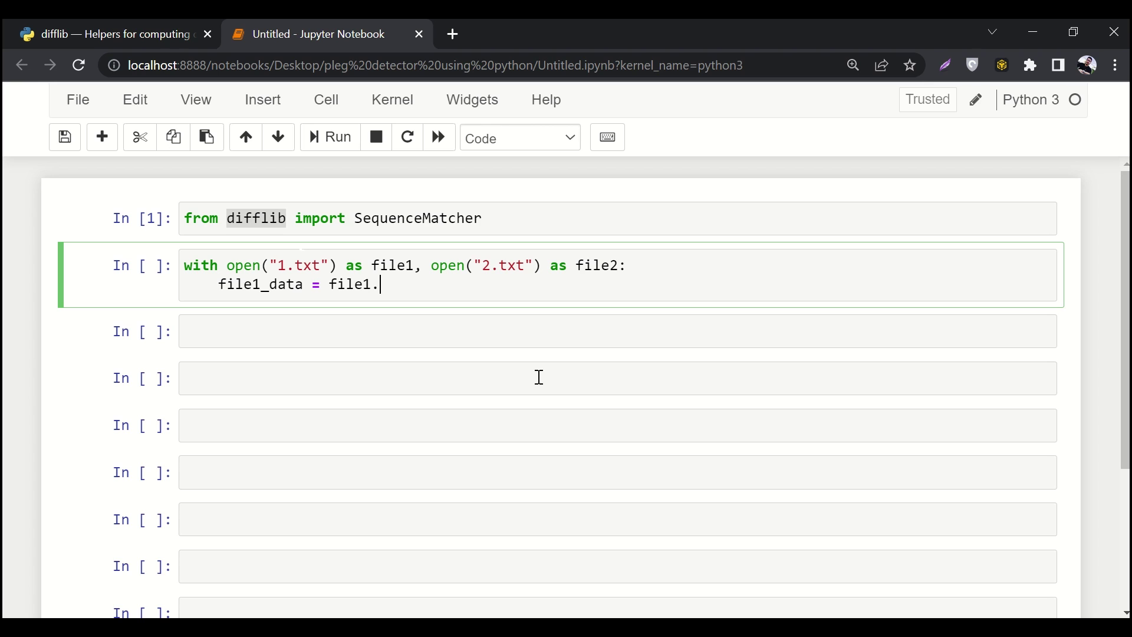
type("rea")
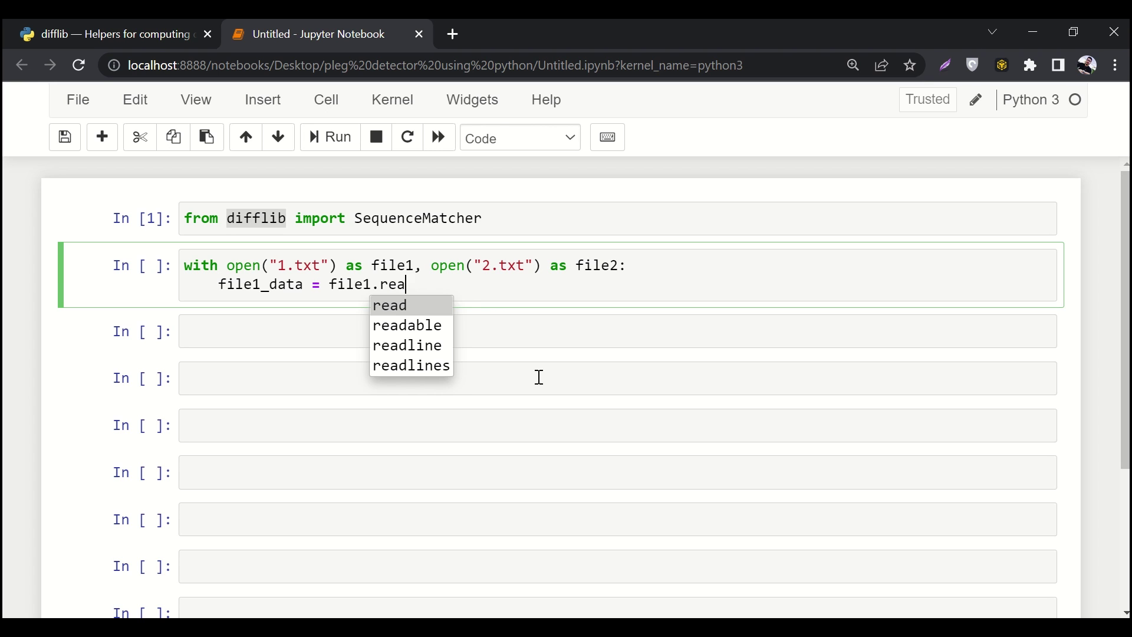
- Add the line file1_data = file1.read() and duplicate it below
key("Return")
type("()")
key("shift+Home")
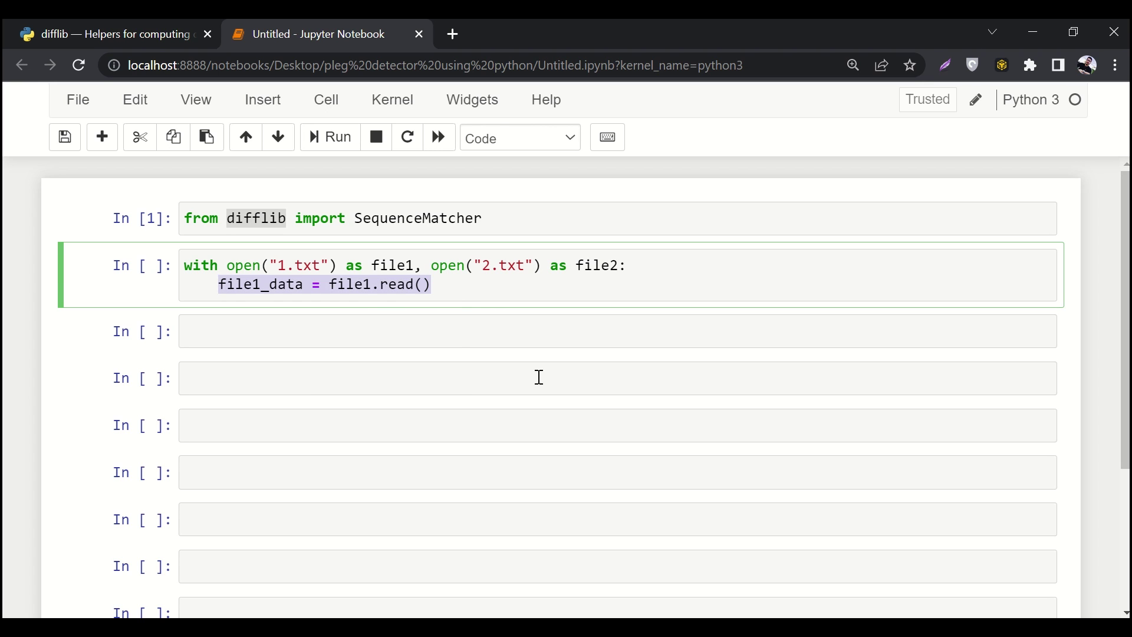
key("ctrl+c")
key("End")
key("Return")
key("ctrl+v")
- Change the duplicated line to file2_data = file2.read()
key("Left")
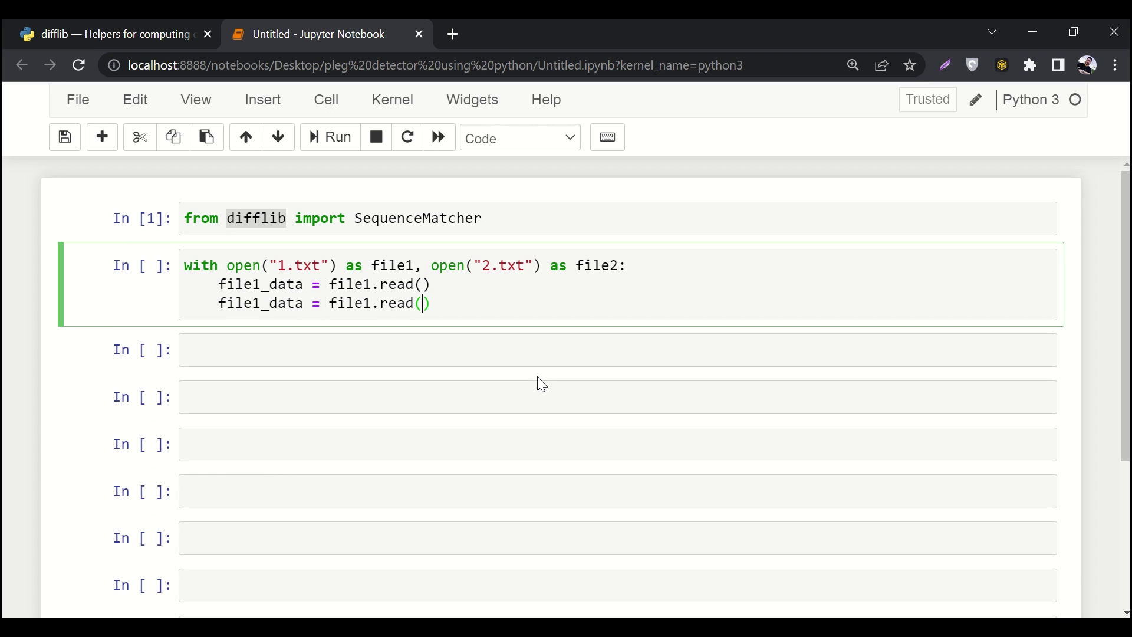
key("Left")
key("Left")
key("Left")
key("BackSpace")
type("2")
key("BackSpace")
type("2")
key("End")
- Start an indented line below the two read lines containing just 'similarity'
key("Return")
key("Return")
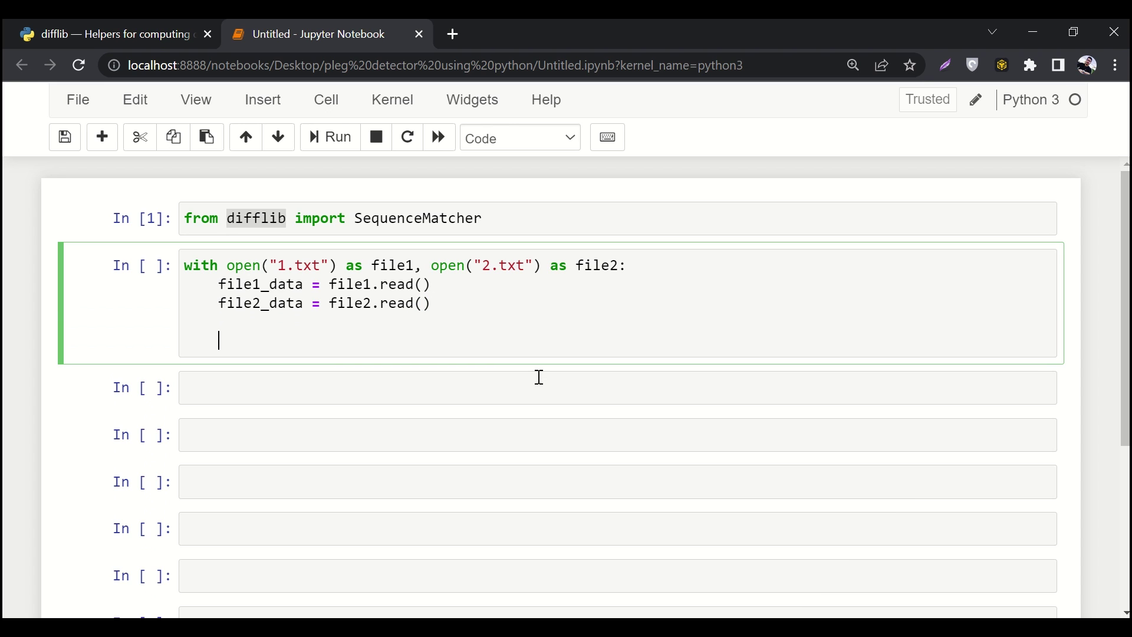
key("Up")
key("End")
key("shift+Up")
key("shift+Home")
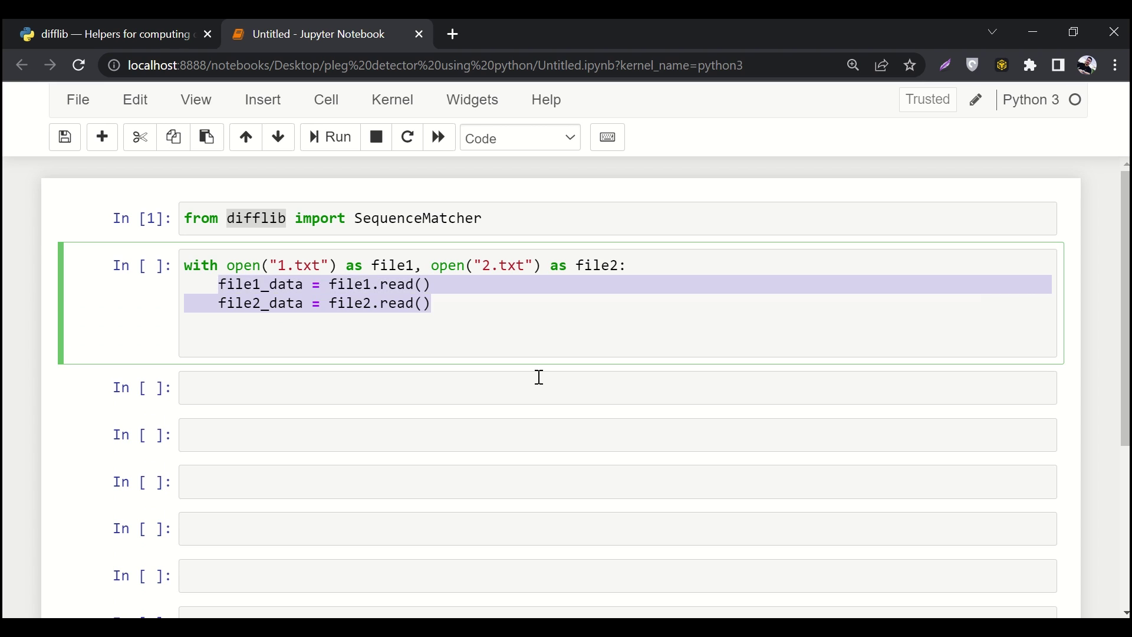
key("Right")
key("Down")
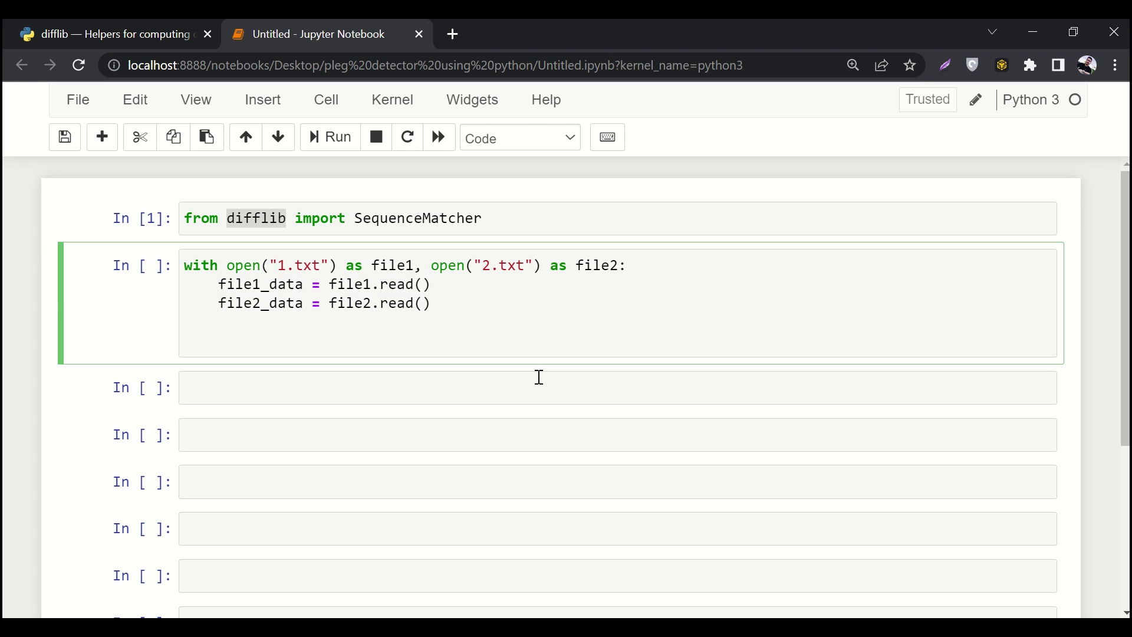
type("si")
type("milarity ")
type("=")
key("BackSpace")
key("BackSpace")
type("_rati")
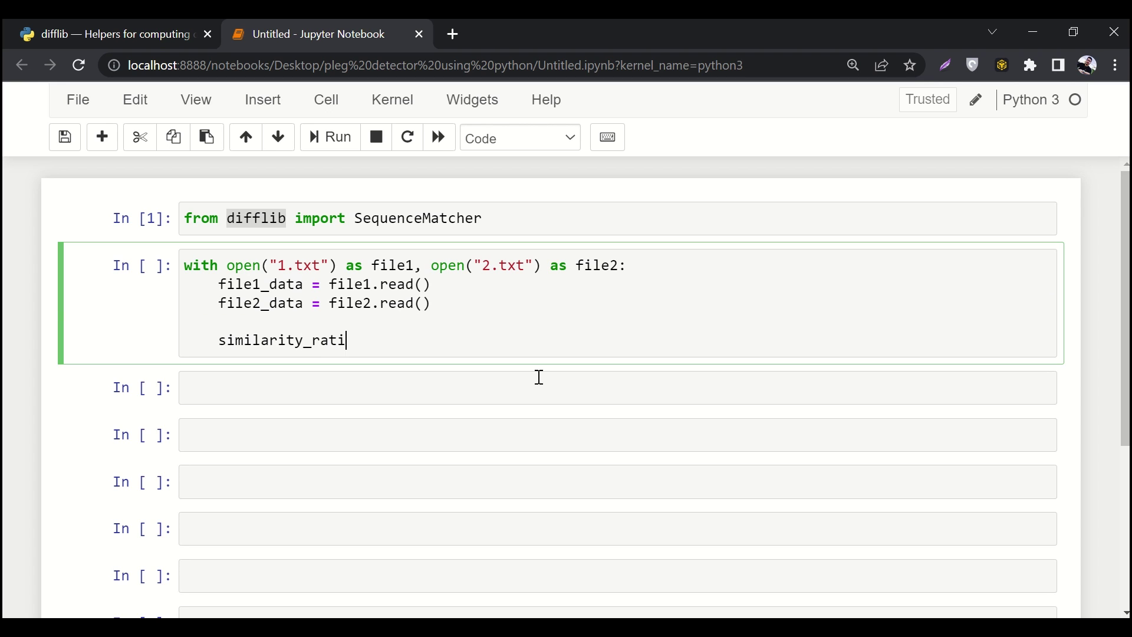
type("o = ")
type("S")
type("que")
- Write similarity_ratio = SequenceMatcher(None, using completion for the class name
key("BackSpace")
type("en")
key("BackSpace")
key("BackSpace")
key("BackSpace")
key("BackSpace")
type("eq")
type("u")
key("Tab")
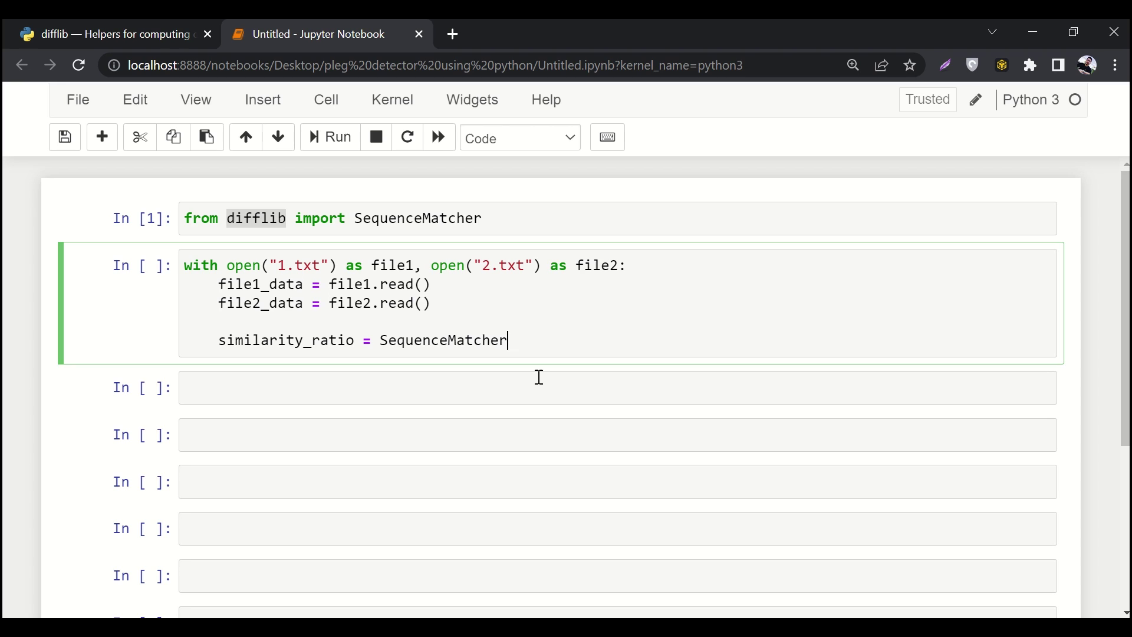
type("(No")
type("m")
key("BackSpace")
type("ne, ")
type("file")
type("1")
- Add file1_data and file2_data as the SequenceMatcher arguments from completion suggestions
key("Tab")
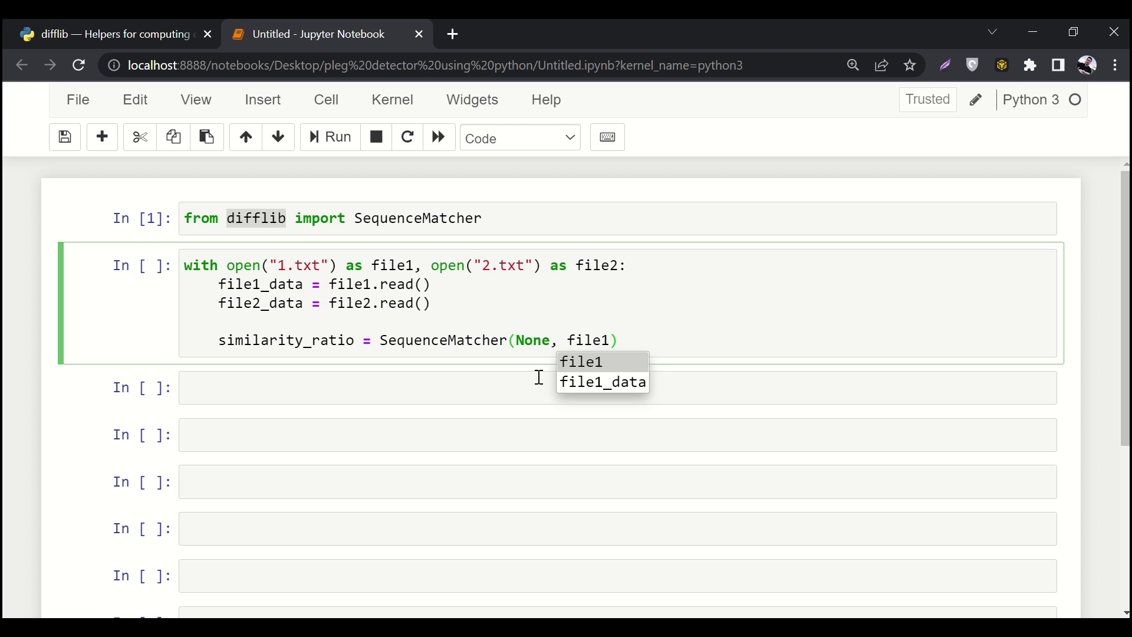
key("Down")
key("Return")
type(", ")
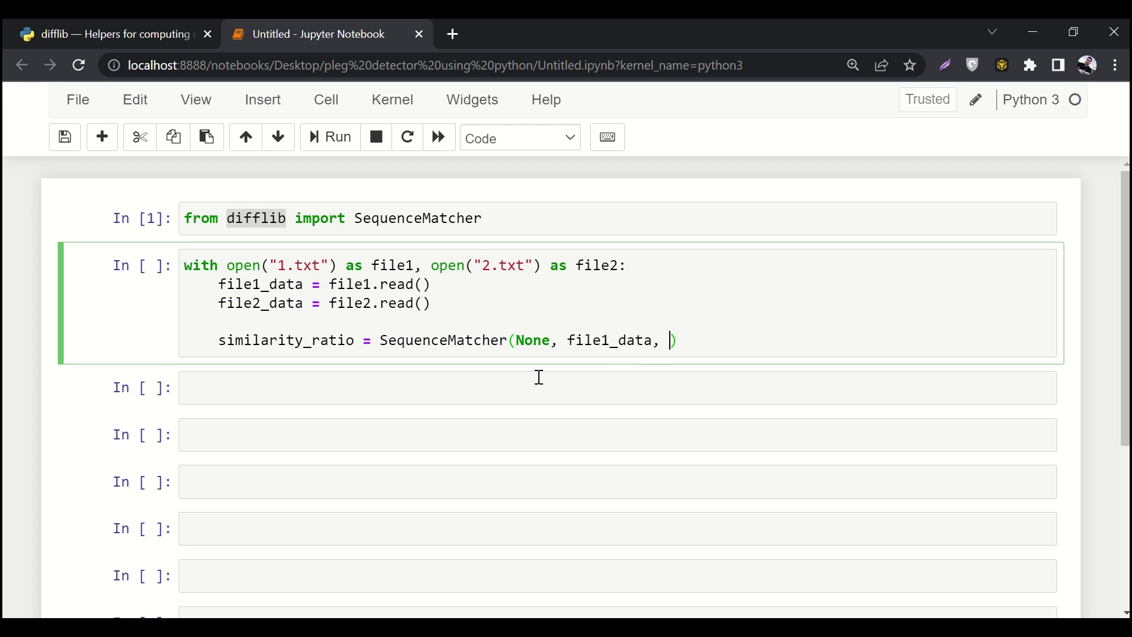
type("file2")
key("Tab")
key("Down")
key("Return")
type(".rat")
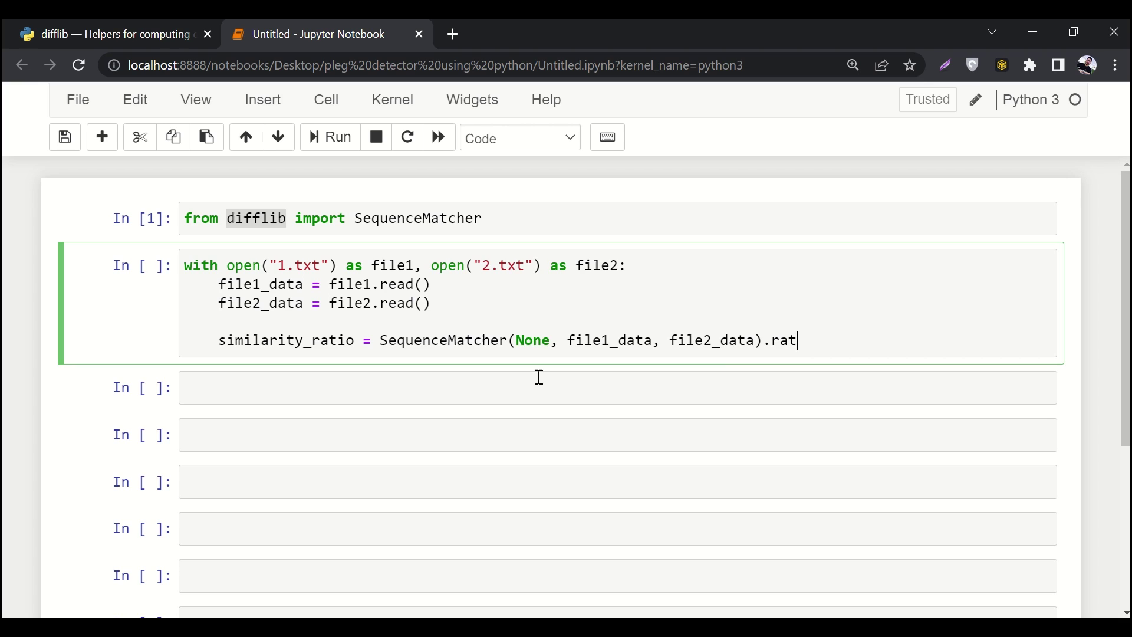
type("io()")
- Start a print line below the ratio calculation, fixing a misspelled 'print'
key("Return")
type("pr")
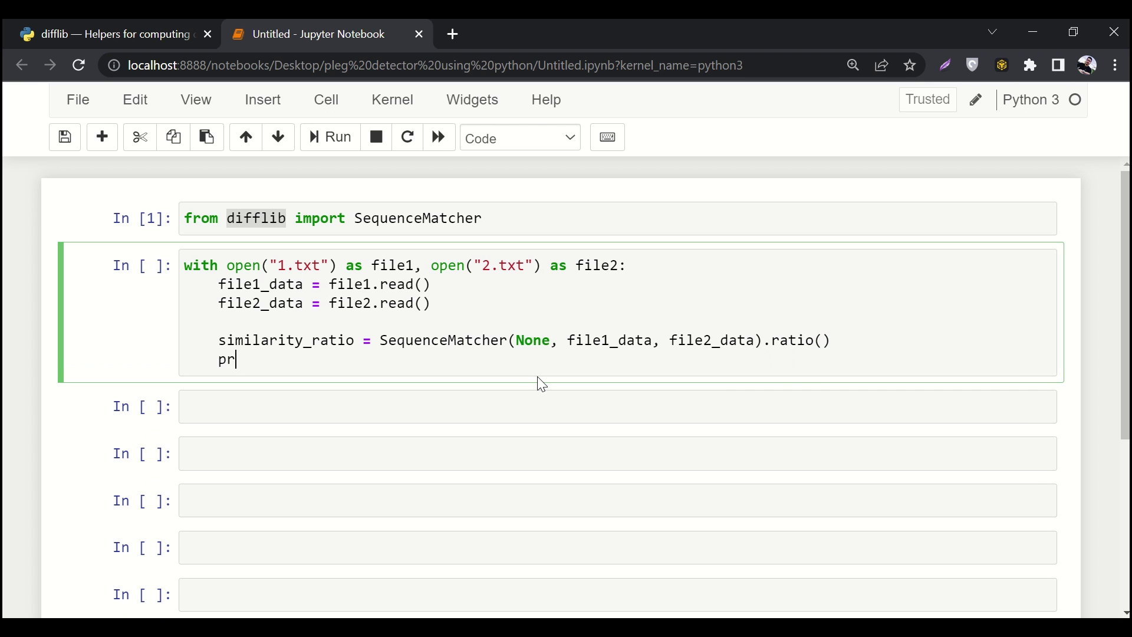
type("tin")
key("BackSpace")
key("BackSpace")
key("BackSpace")
type("int")
type("(")
type("similarity_ratio")
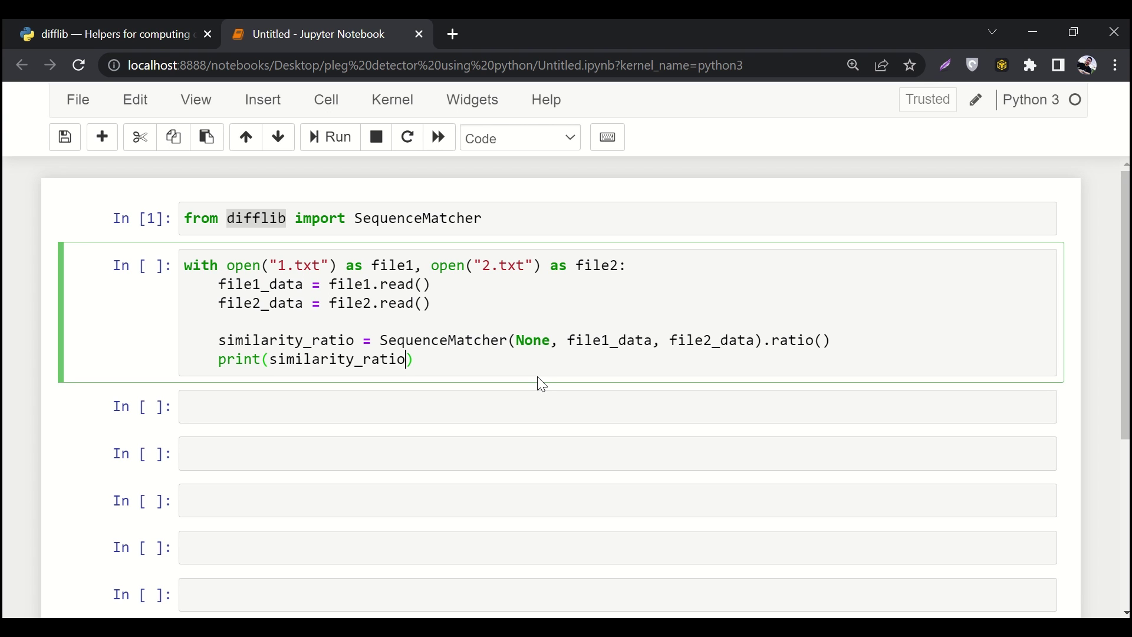
key("ctrl+Return")
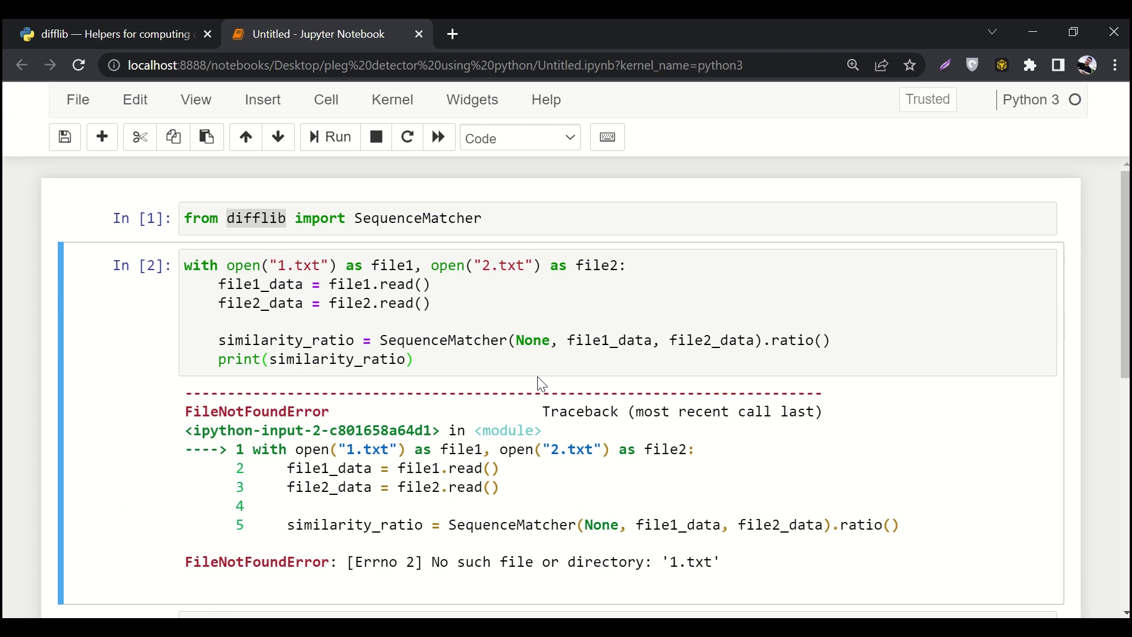
scroll(539, 383, "down", 2)
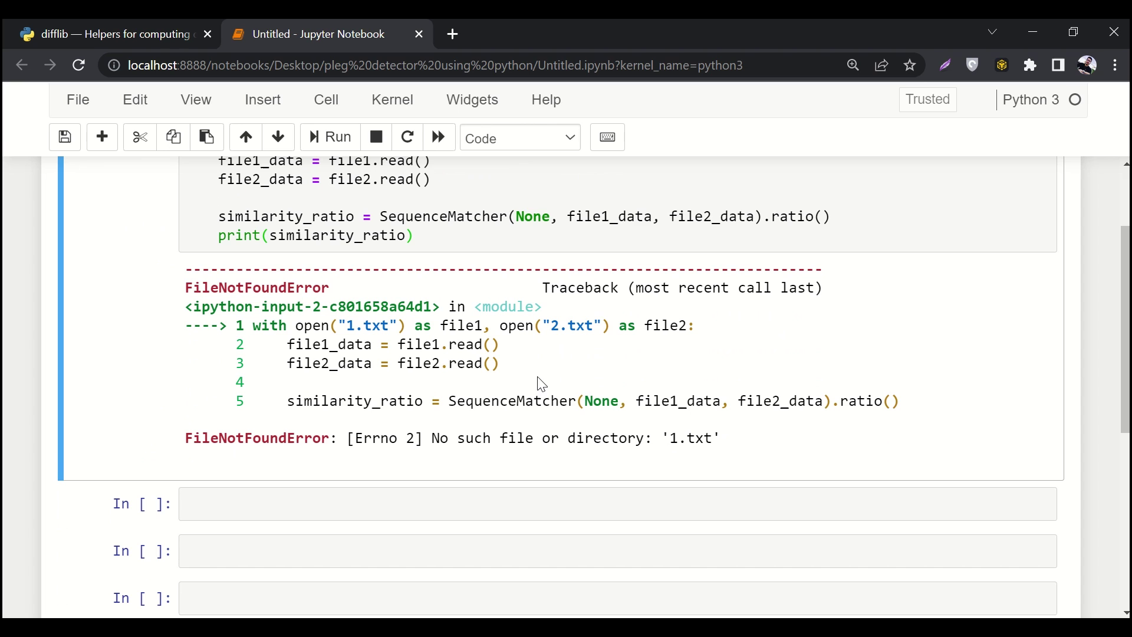
scroll(606, 462, "up", 2)
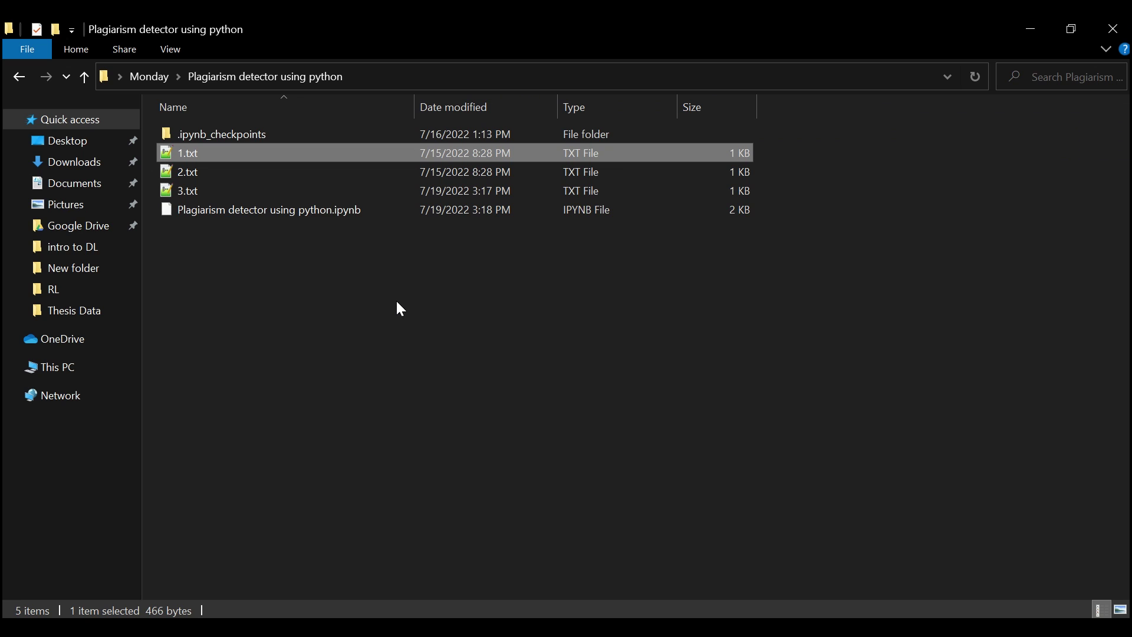
- Select the full path to 1.txt in the File Explorer address bar
left_click(385, 75)
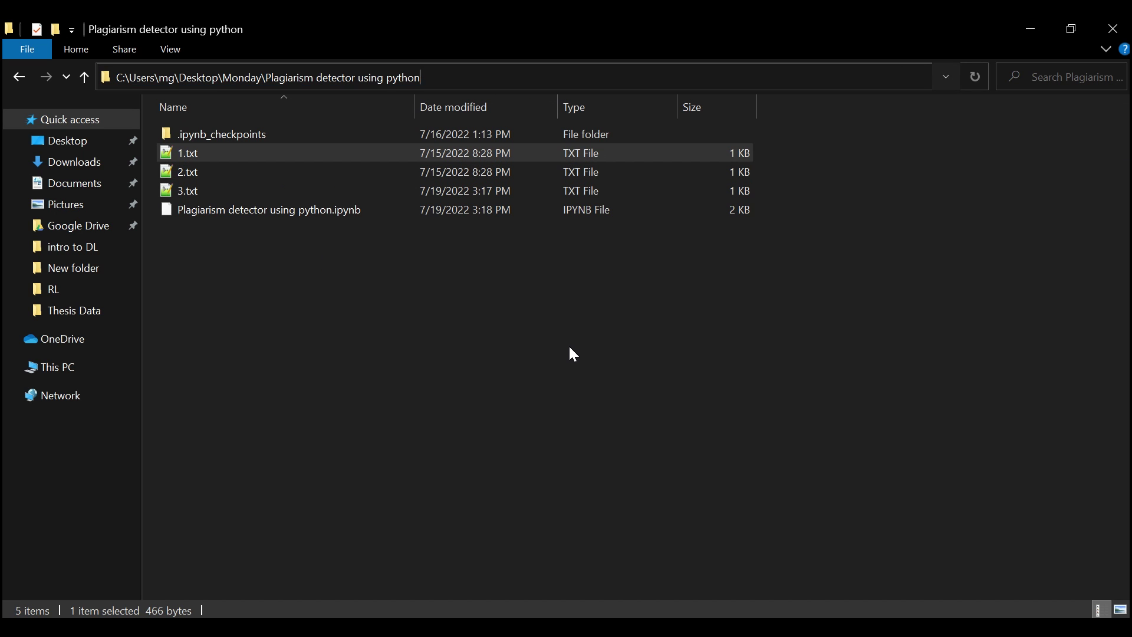
type("\\")
key("Down")
key("Down")
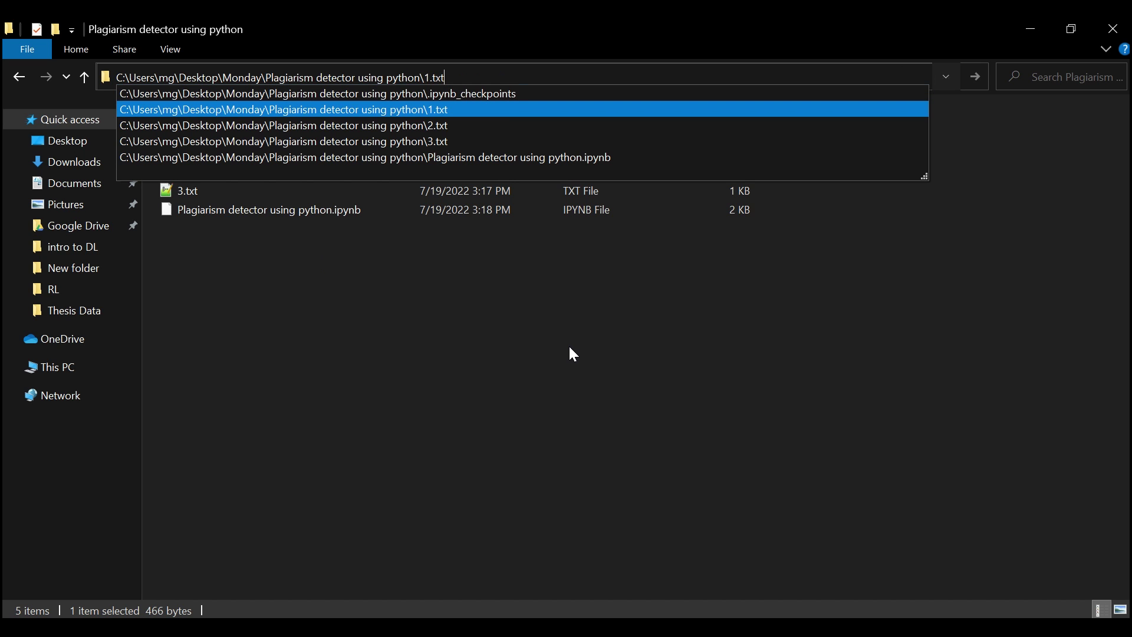
key("ctrl+a")
key("ctrl+c")
- Replace '1.txt' in the first open call with the copied full path
key("alt+Tab")
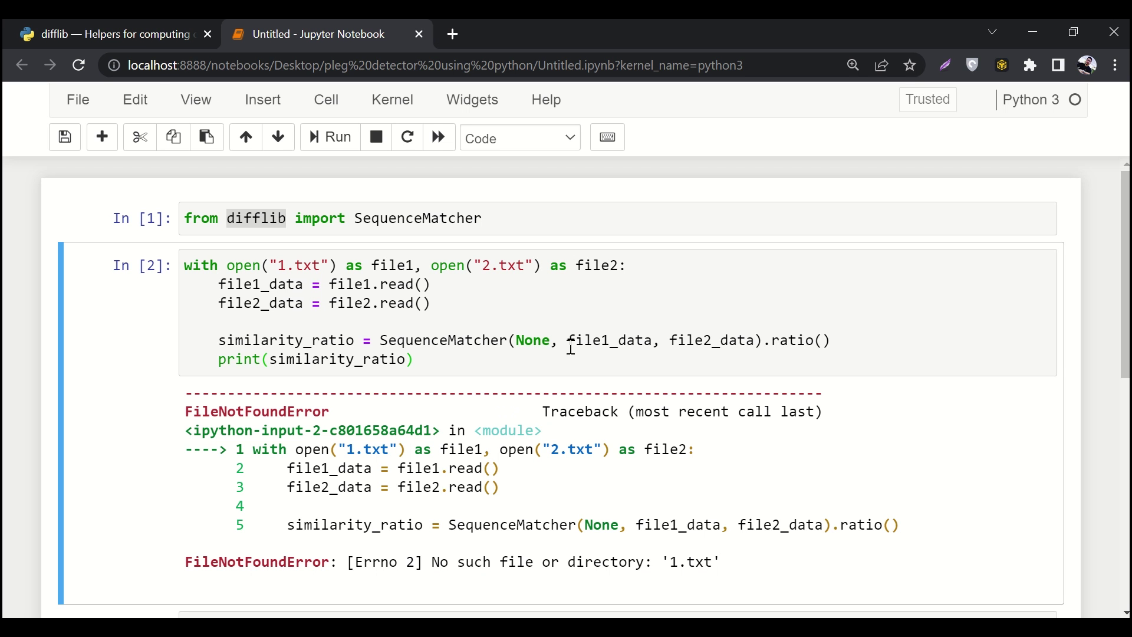
left_click(303, 265)
key("Right")
key("Right")
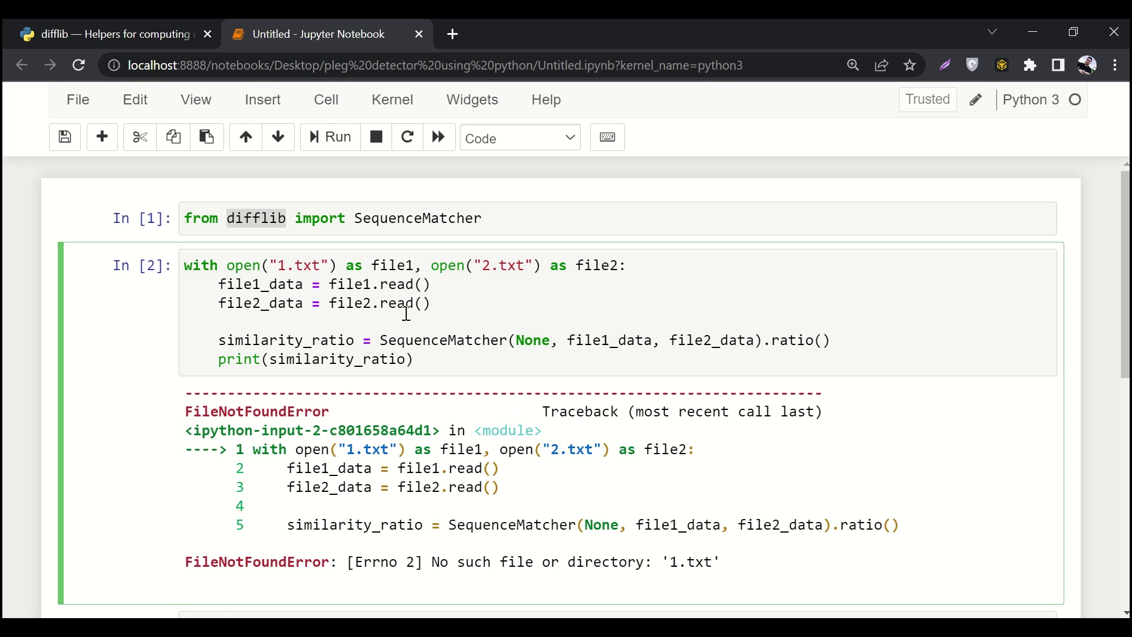
key("shift+Left")
key("shift+Left")
key("shift+Left")
key("shift+Left")
key("ctrl+v")
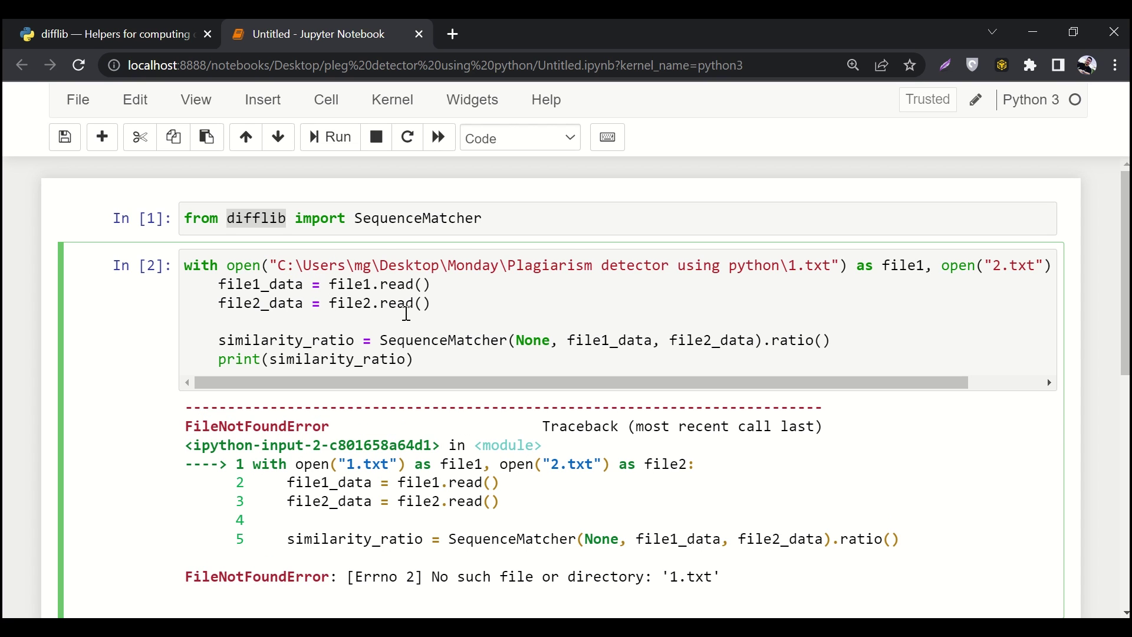
- Paste the full path over '2.txt', change it to 2.txt, and rerun the cell
key("Right")
key("Right")
key("Right")
key("Right")
key("Right")
key("Right")
key("Right")
key("shift+Right")
key("shift+Right")
key("shift+Right")
key("shift+Right")
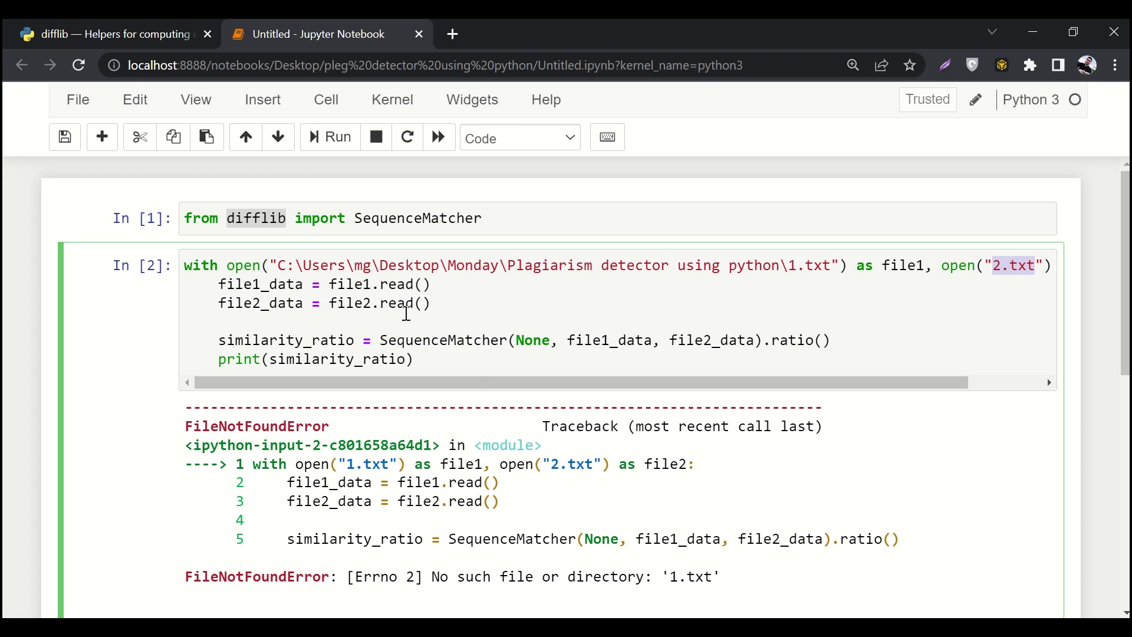
key("ctrl+v")
key("Left")
key("Left")
key("Left")
key("Left")
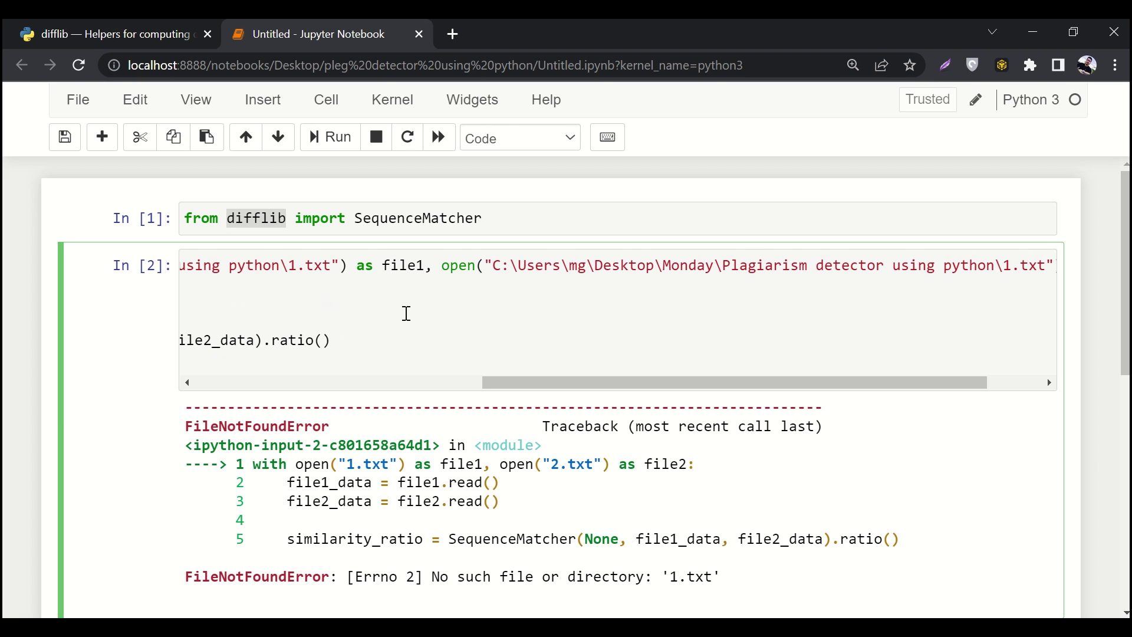
key("BackSpace")
type("2")
key("shift+Return")
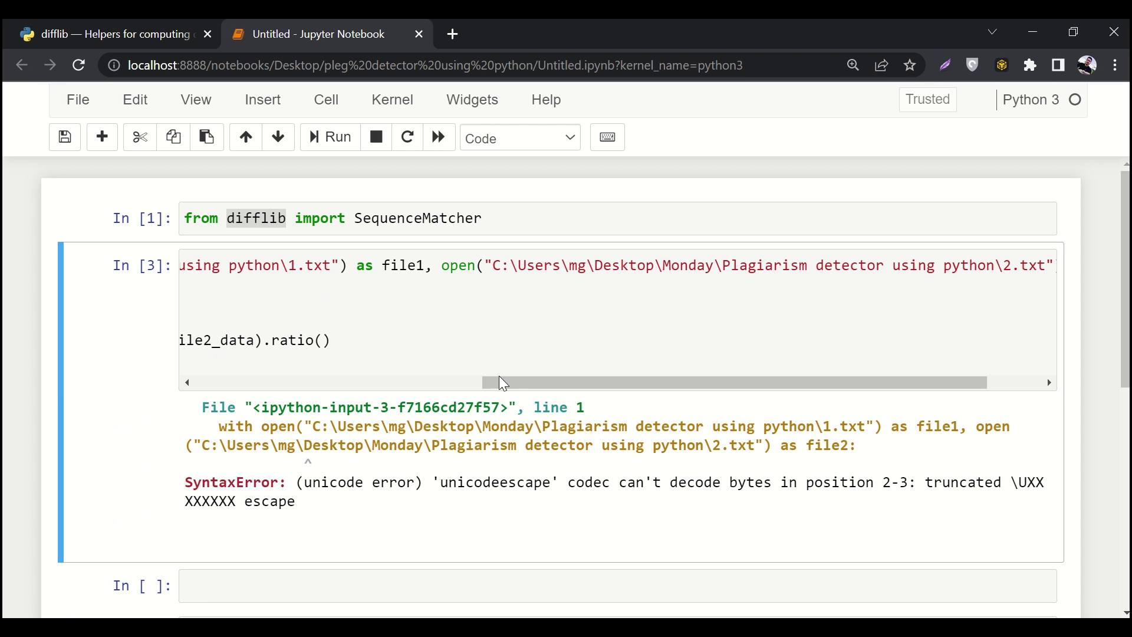
- Prefix both path strings with r and rerun, printing 0.5638629283489096
left_click(485, 266)
type("r")
key("Left")
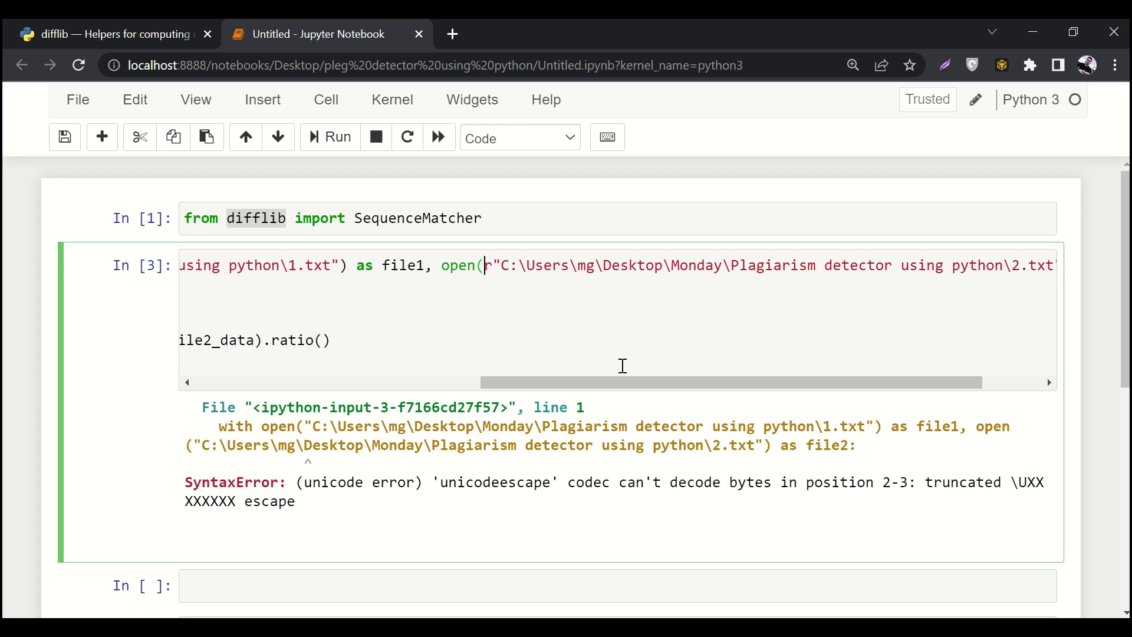
key("Left")
key("Left")
key("Left")
key("Left")
key("Left")
key("Left")
key("Home")
key("Right")
key("Right")
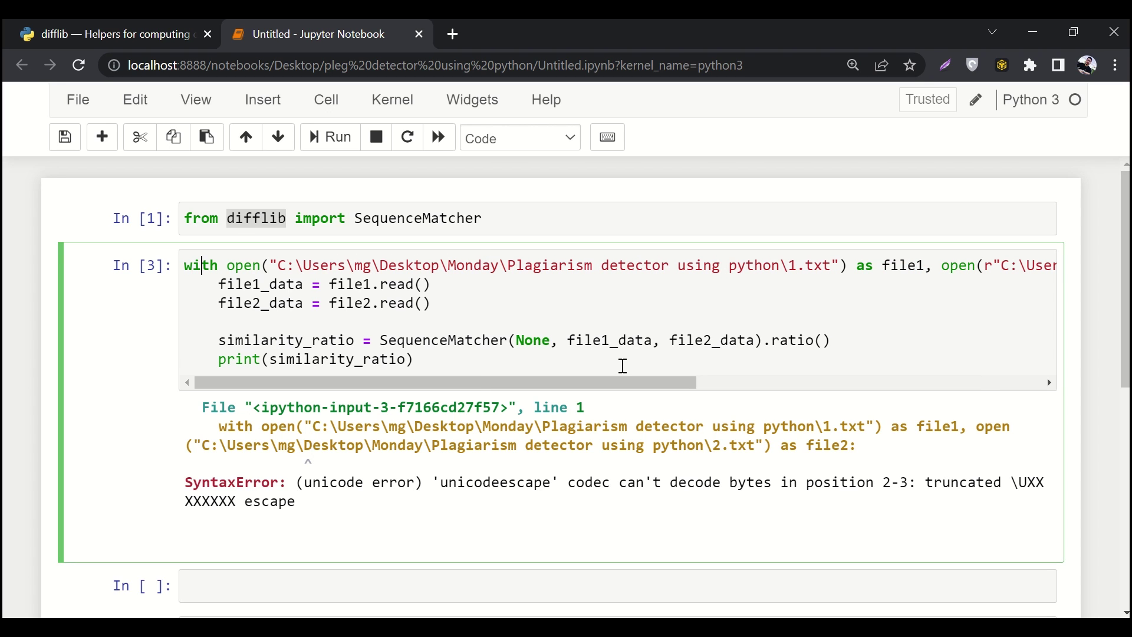
key("Right")
key("Right")
key("Right")
key("Right")
key("Right")
type("r")
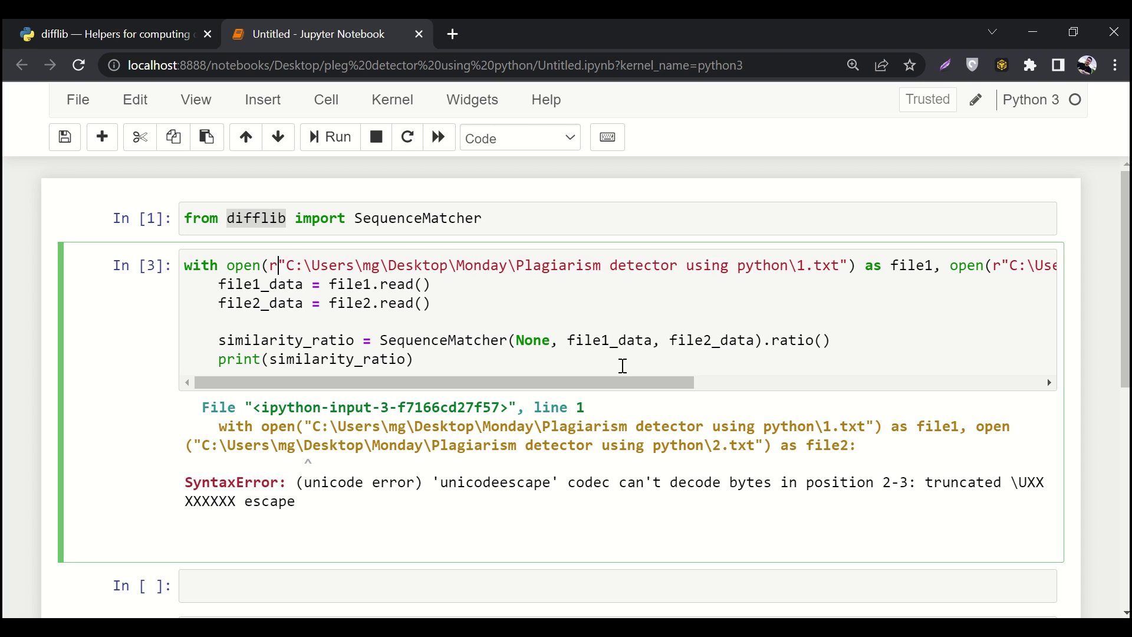
key("ctrl+Return")
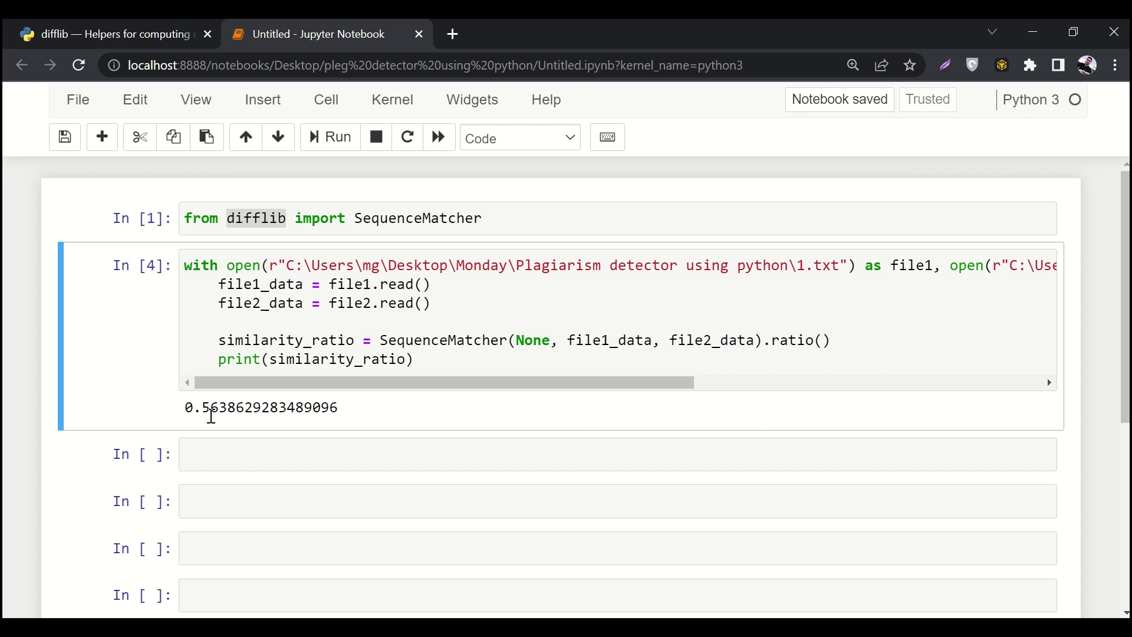
- Multiply similarity_ratio by 100 in the print and rerun, printing 56.38629283489096
left_click(486, 355)
key("Left")
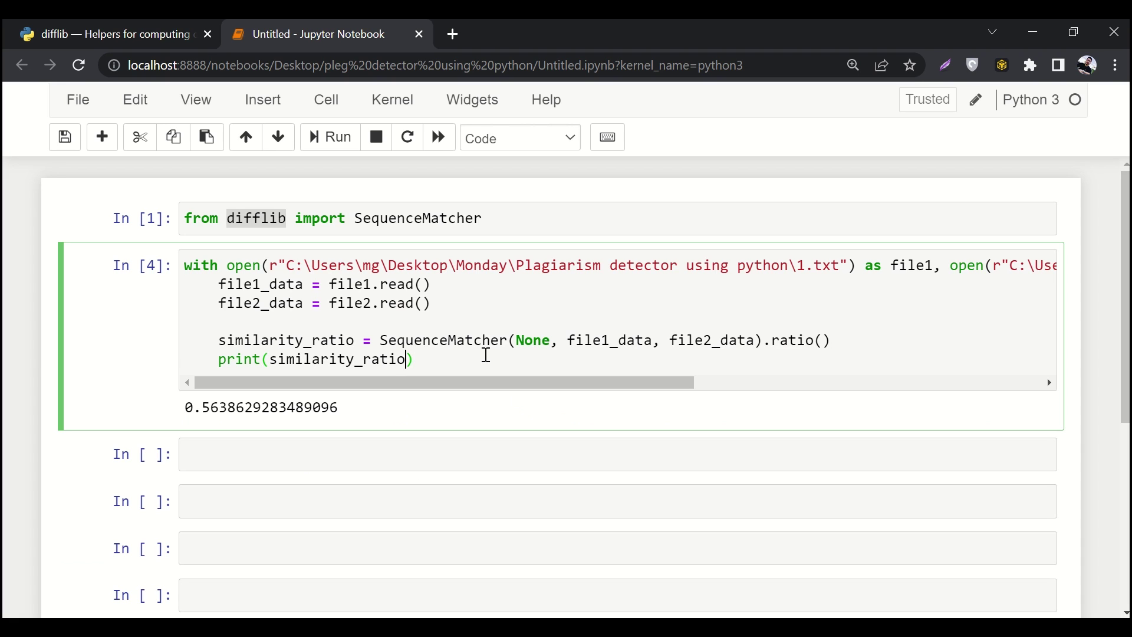
type("*100")
key("ctrl+Return")
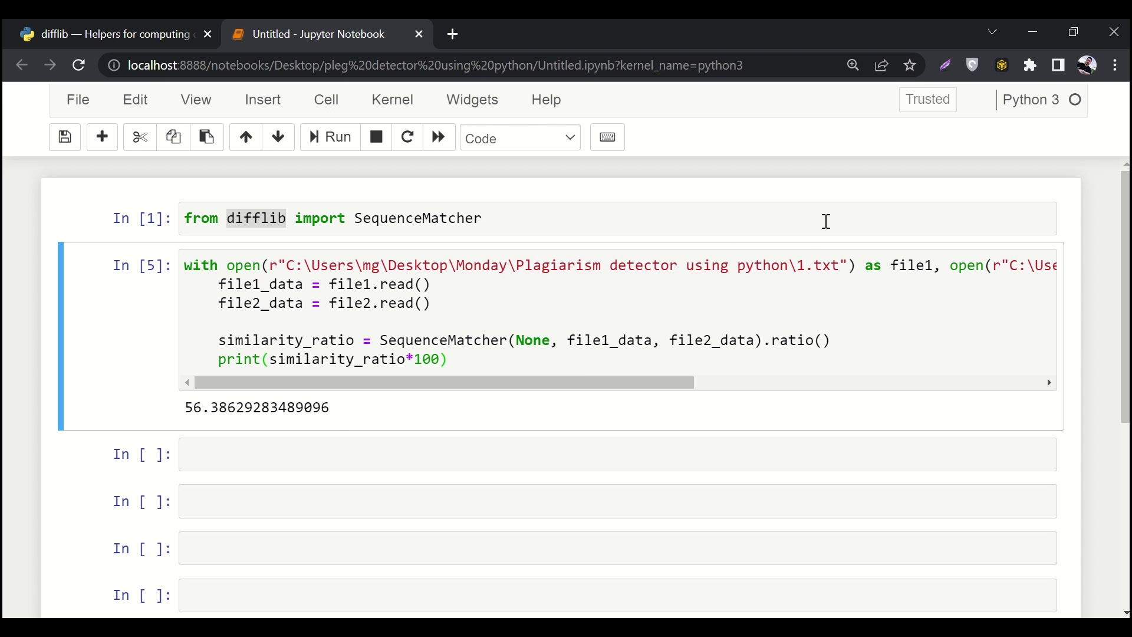
key("alt+Tab")
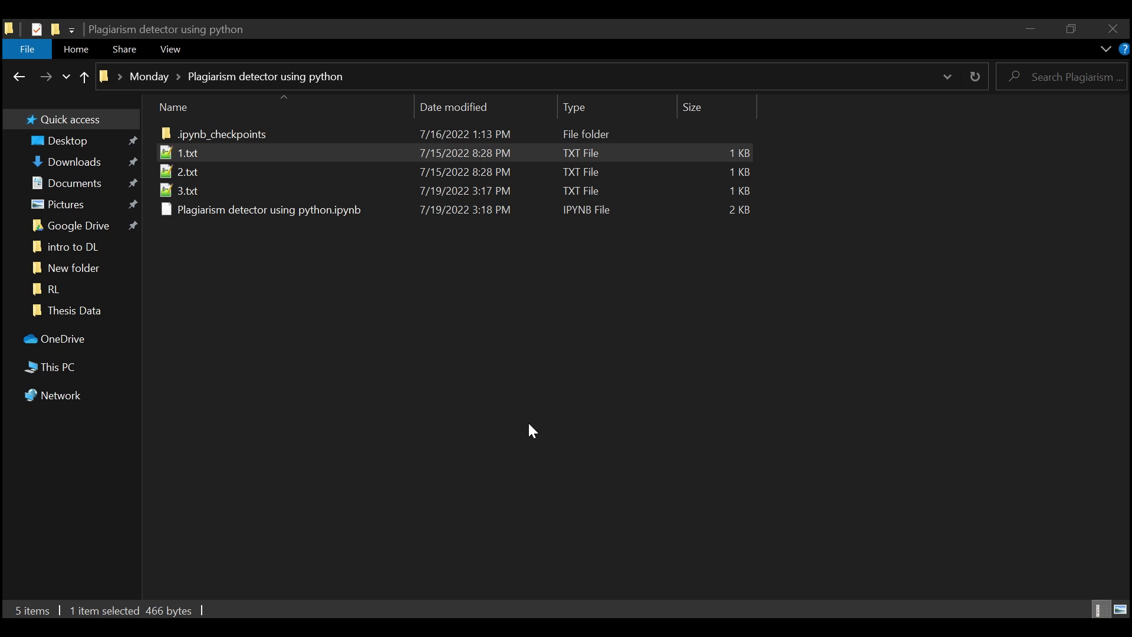
key("alt+Tab")
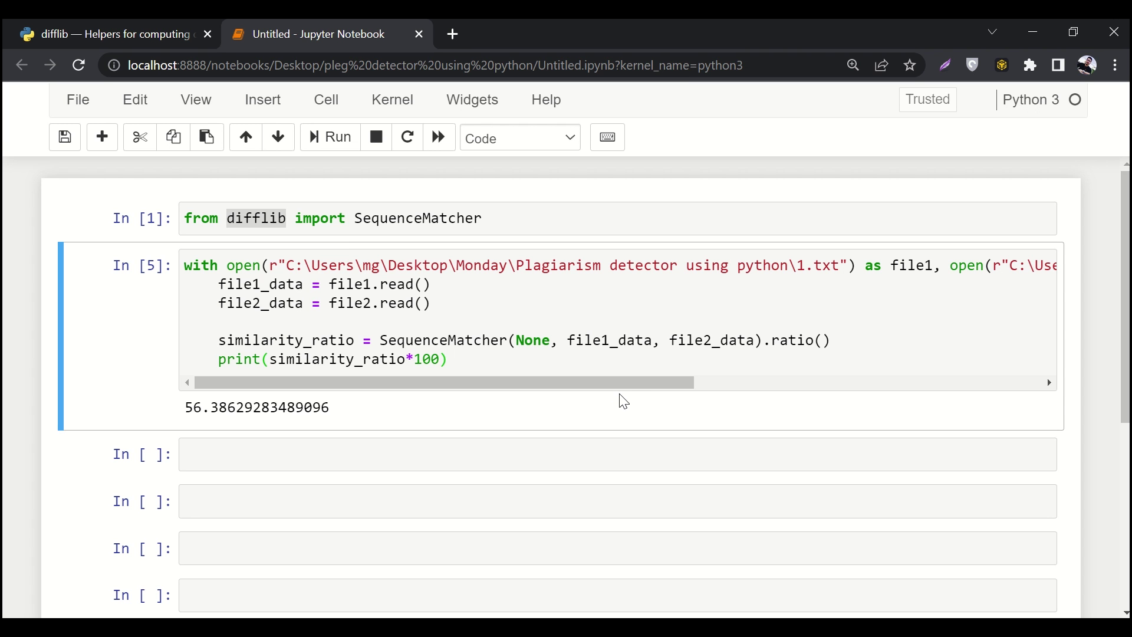
left_click_drag(653, 383, 1000, 382)
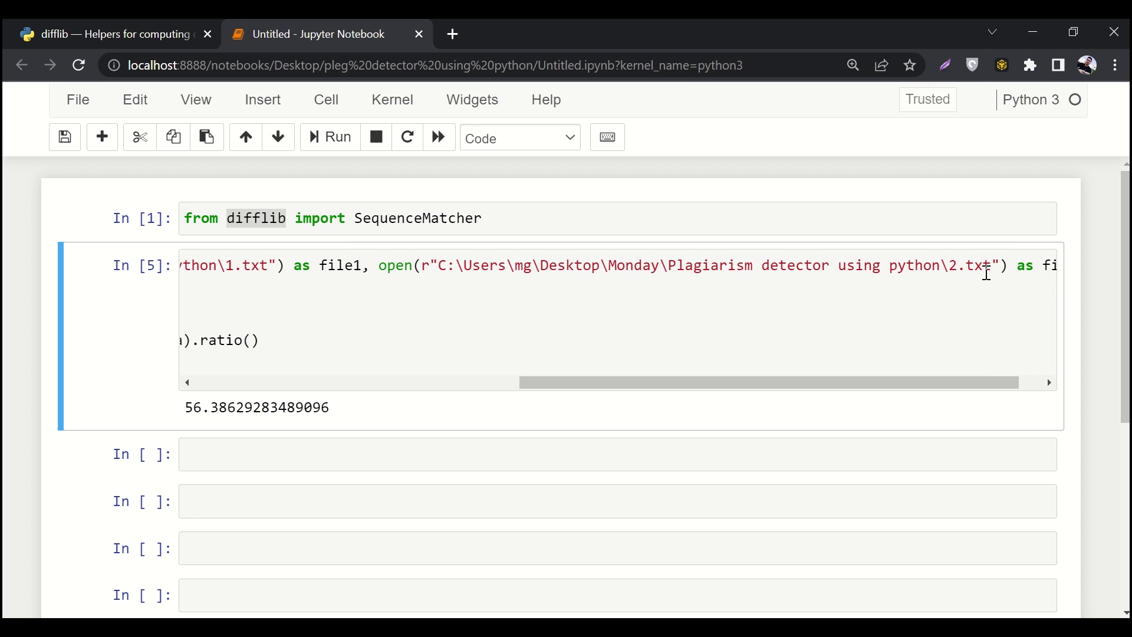
- Change the second file path from 2.txt to 3.txt and rerun the cell to print 100.0
left_click(961, 268)
key("BackSpace")
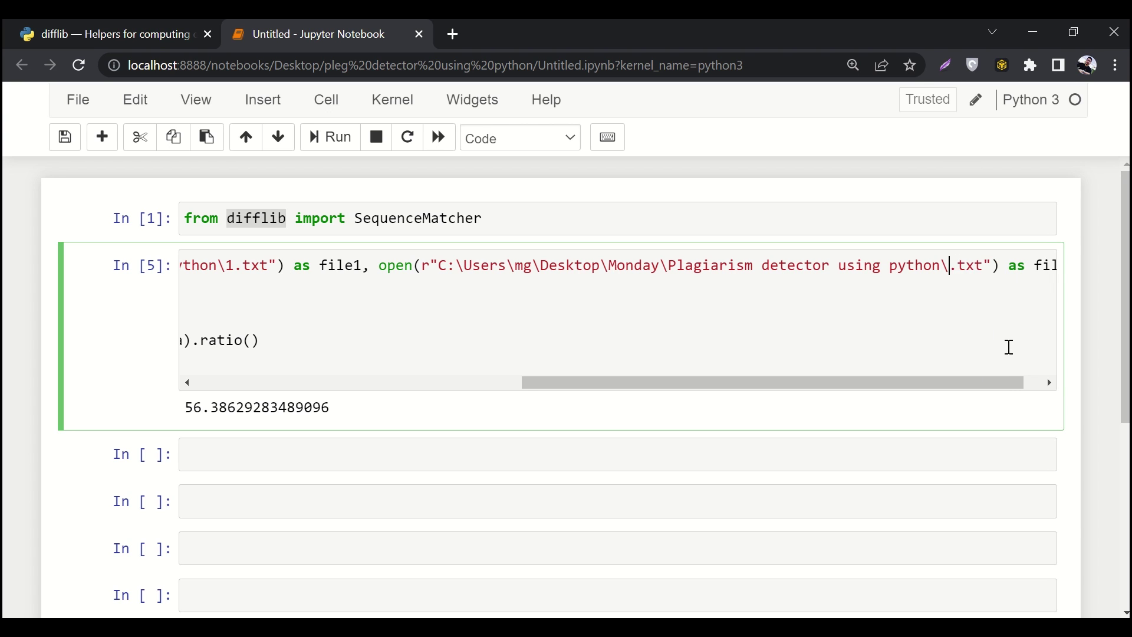
type("3")
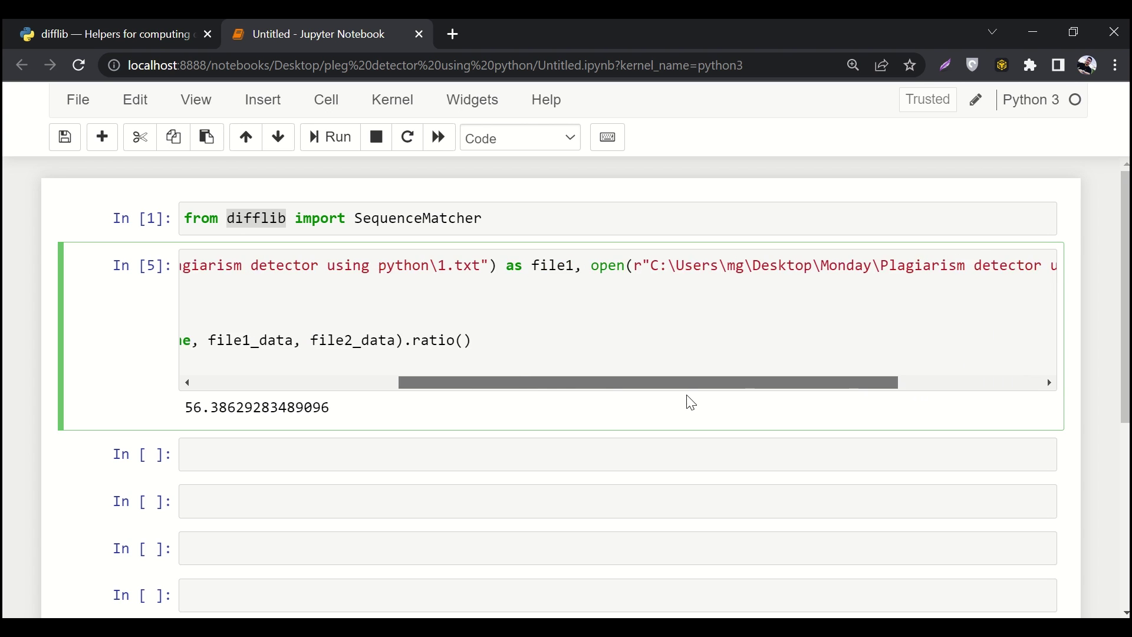
left_click_drag(918, 381, 538, 392)
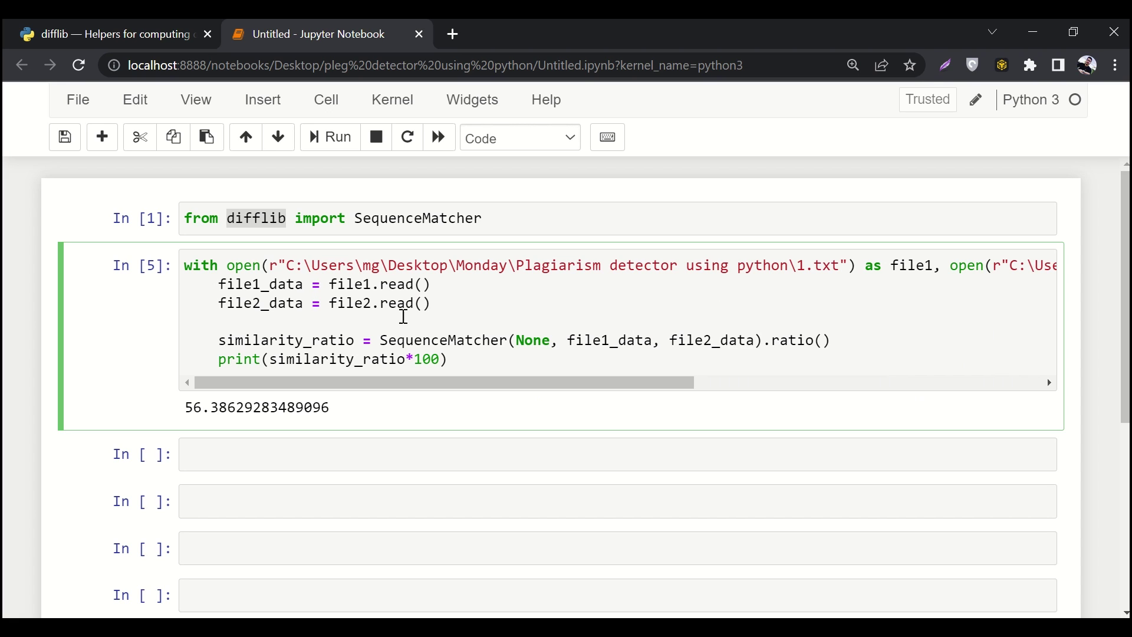
key("ctrl+Return")
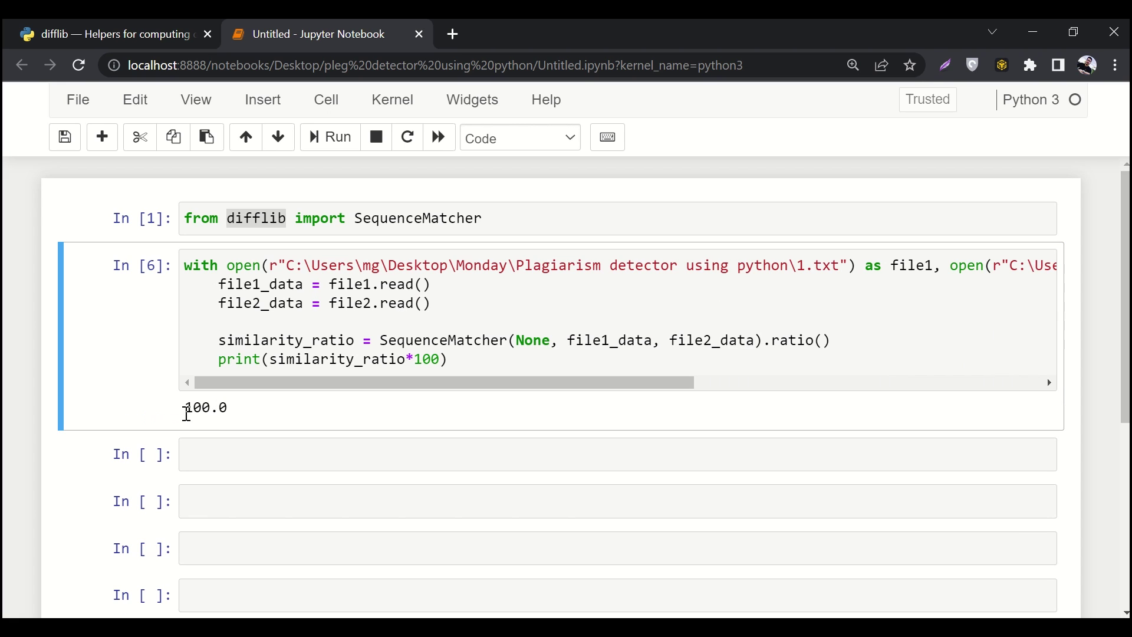
double_click(206, 407)
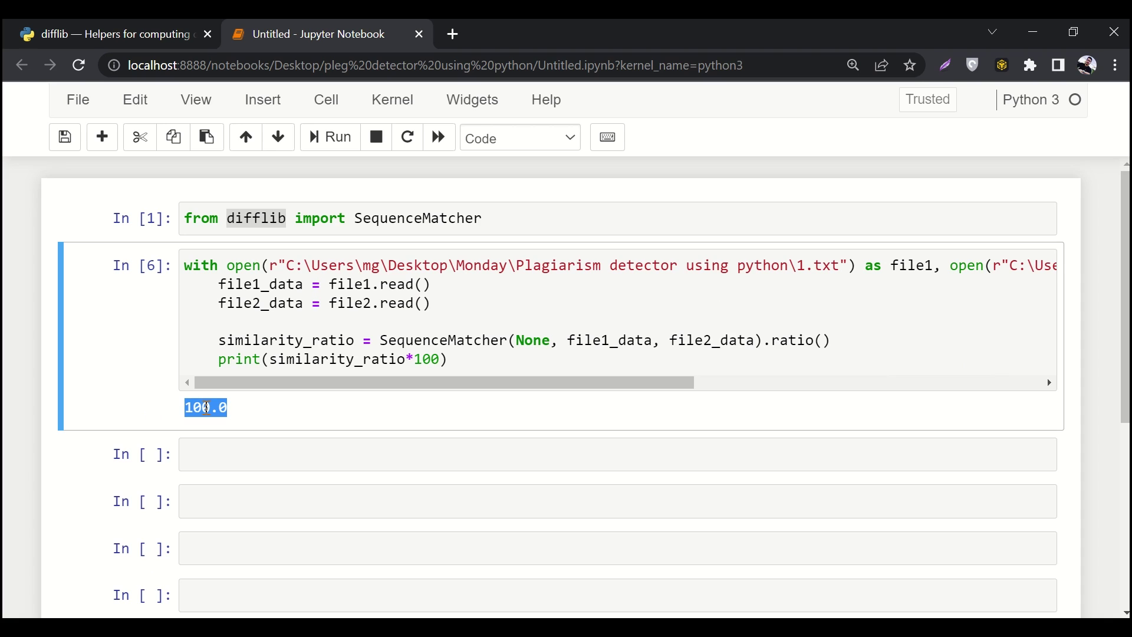